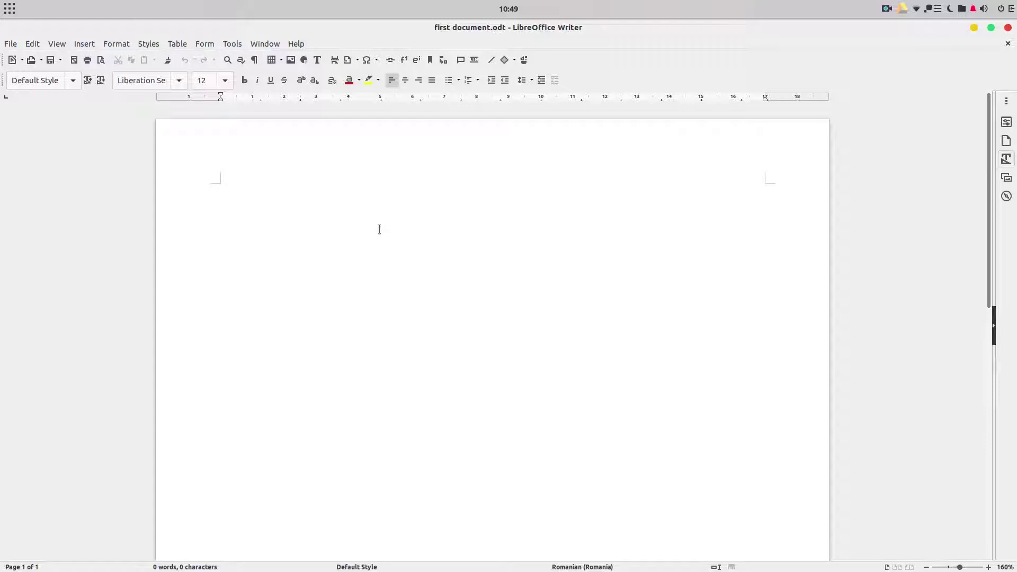
- Enter the lines "Heading 1" and "heading 2", and insert the dummy text paragraph below them with the AutoText shortcut "dt"
type("heading 1")
key("Return")
type("heading 2")
key("Return")
type("dt")
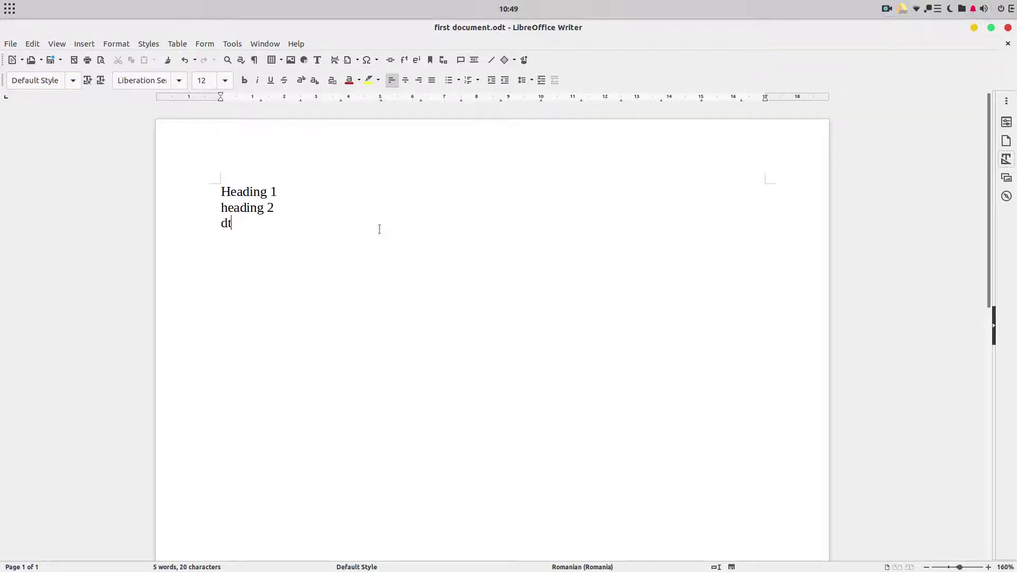
key("F3")
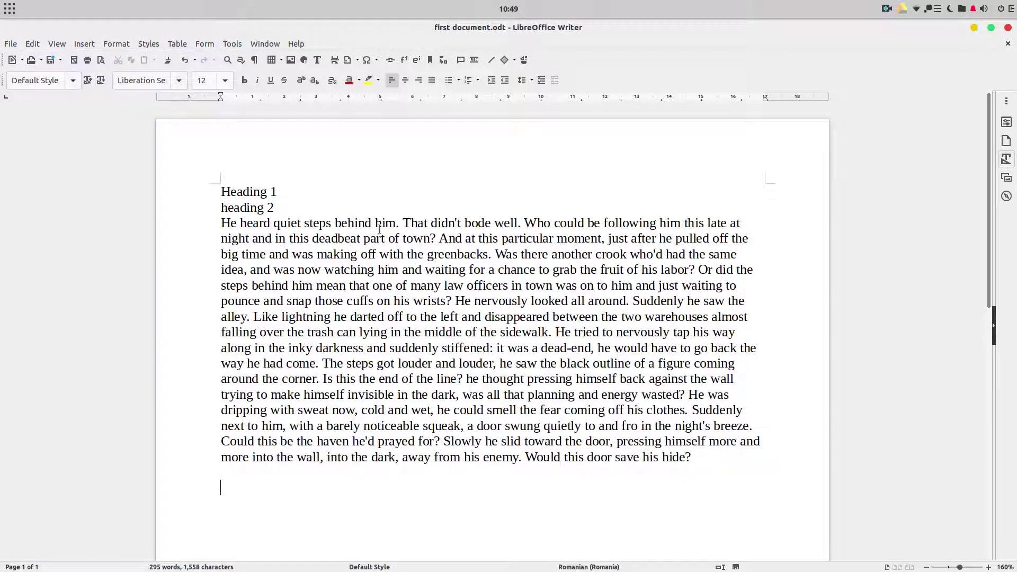
- Add a second section with the lines "Heading 1" and "heading 2" followed by the same dummy paragraph
type("heading 1")
type("heaing")
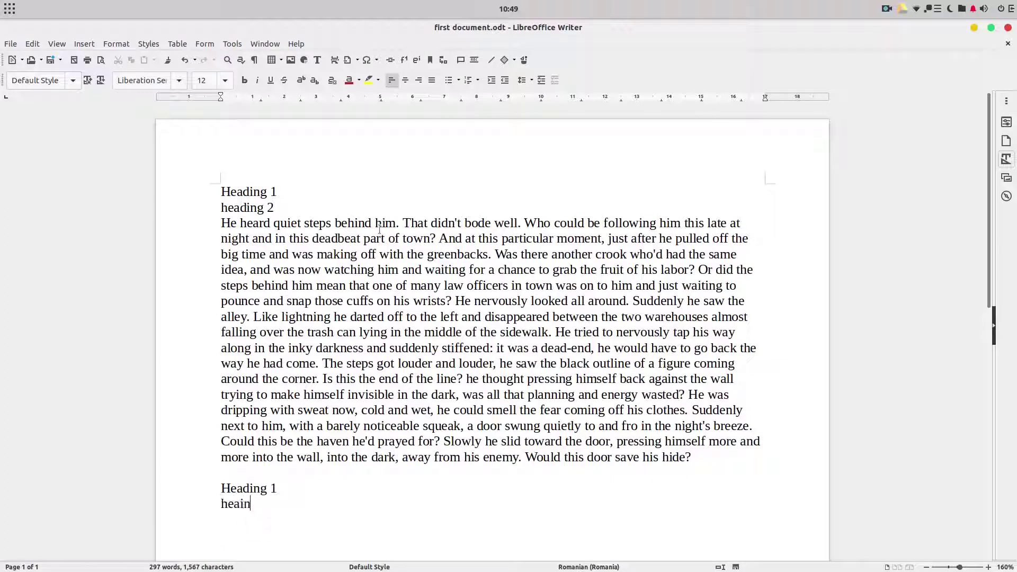
key("BackSpace")
key("BackSpace")
key("BackSpace")
type("ding 2")
key("Return")
key("ctrl+v")
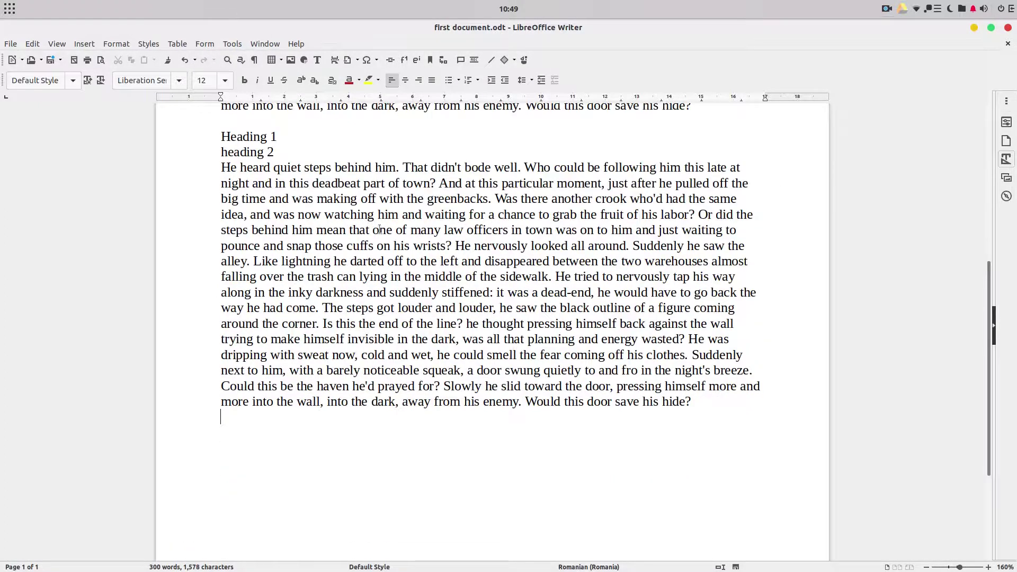
- Show the paragraph styles and apply Heading 1 and Heading 2 to the first section's two title lines
scroll(383, 220, "up", 5)
scroll(383, 219, "up", 3)
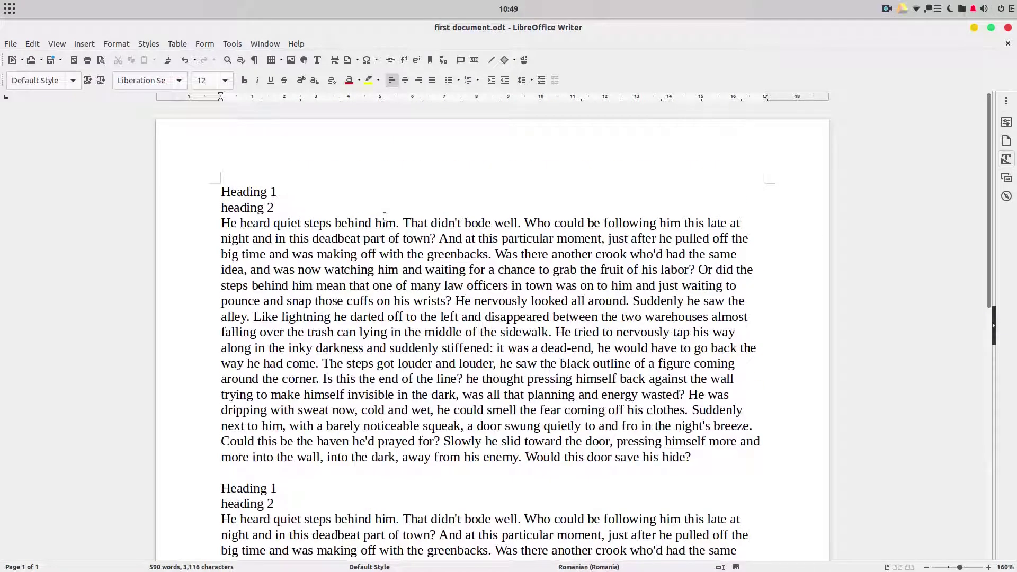
left_click(1006, 159)
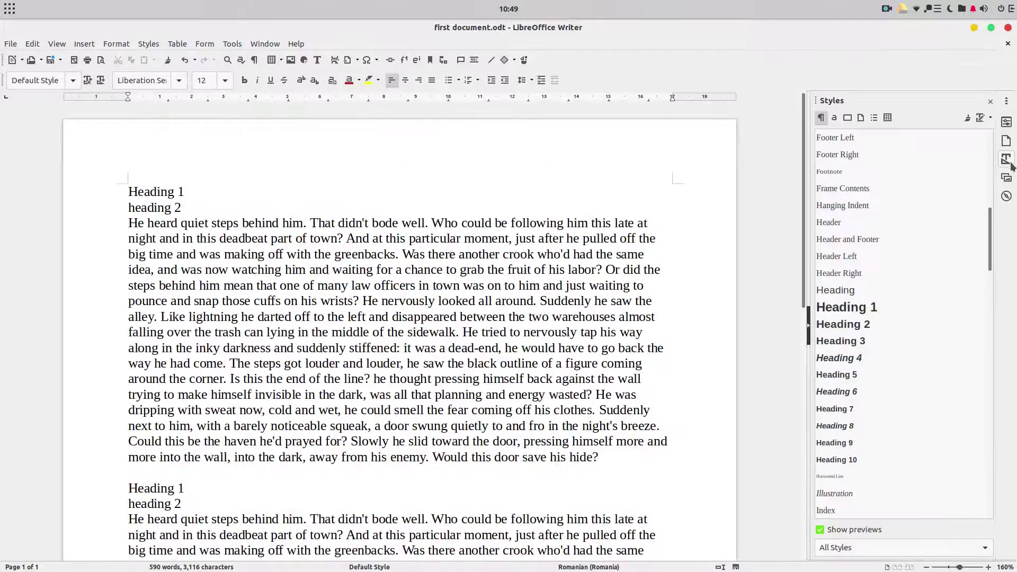
left_click_drag(226, 195, 95, 188)
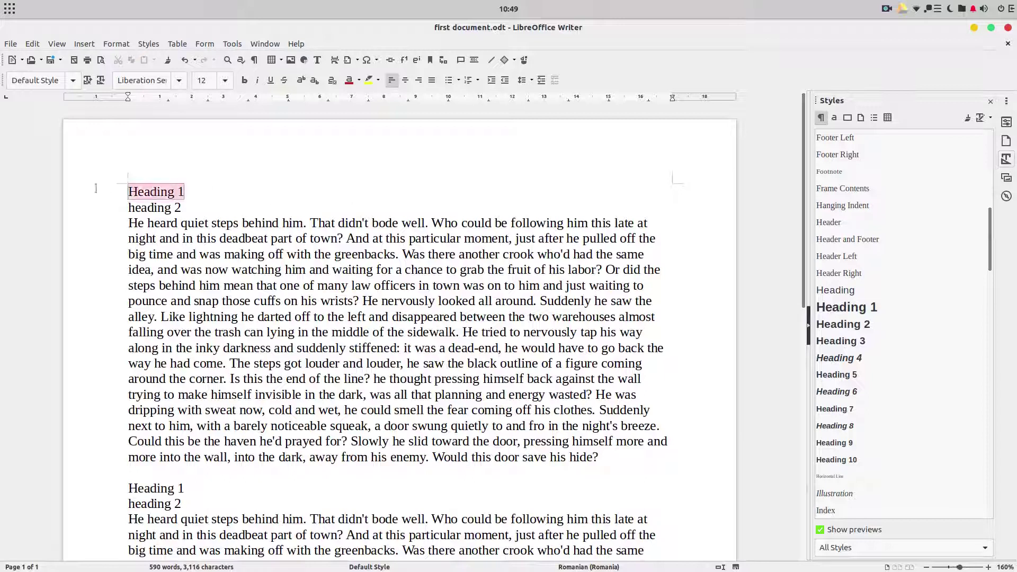
double_click(857, 307)
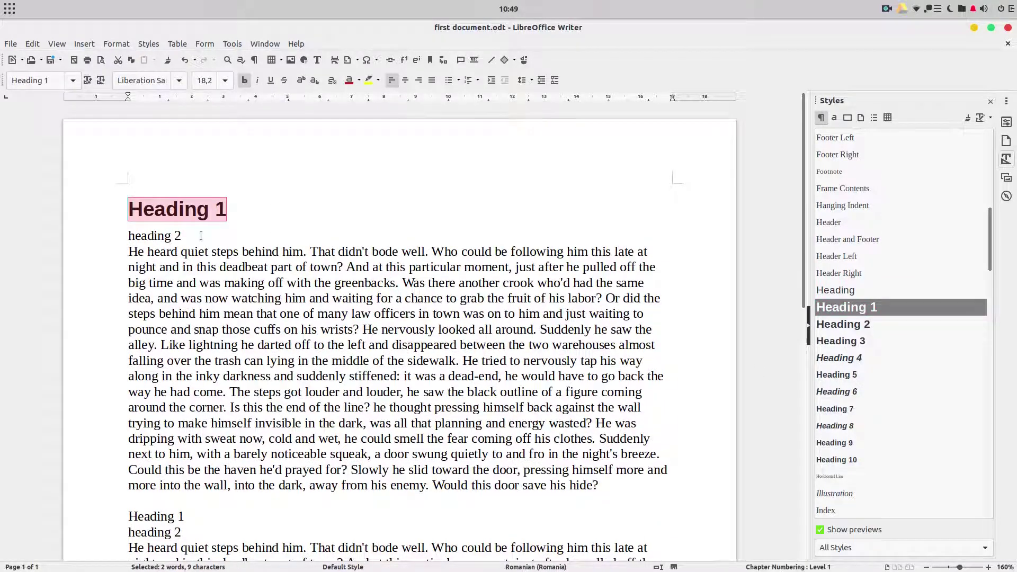
left_click_drag(202, 236, 125, 236)
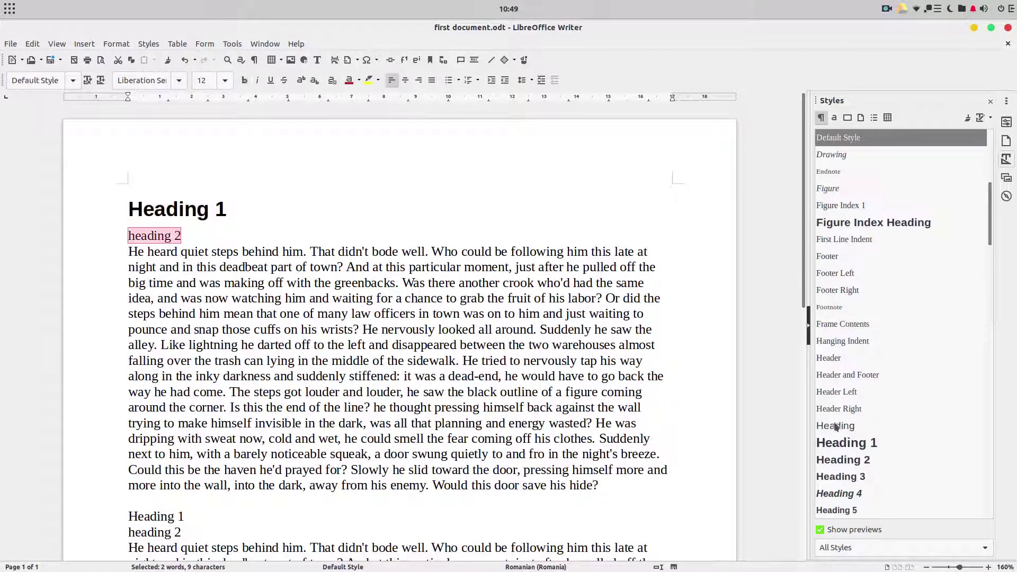
double_click(835, 459)
- Apply the Heading 1 and Heading 2 paragraph styles to the second section's two title lines
scroll(204, 379, "down", 3)
left_click_drag(194, 370, 111, 367)
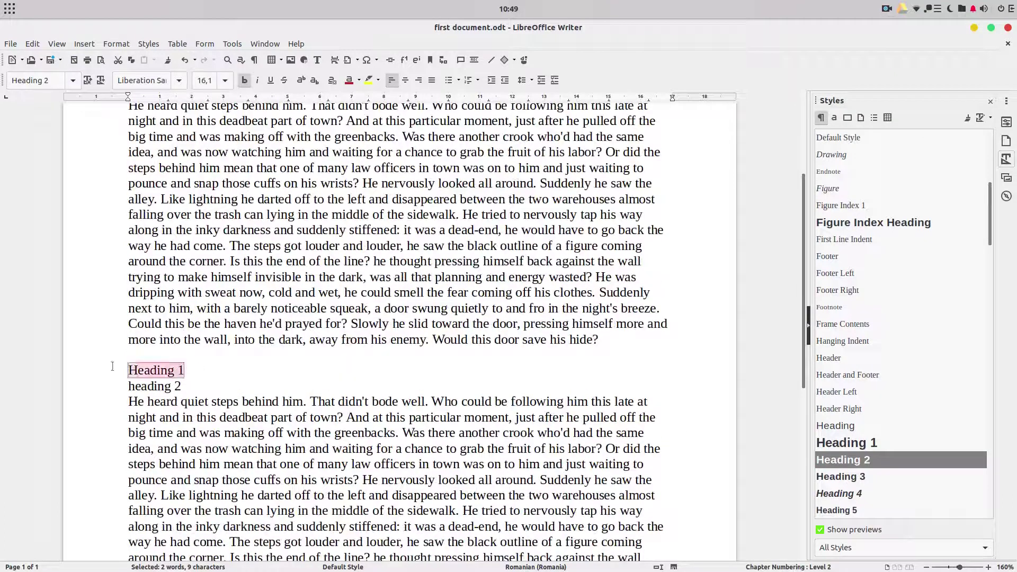
double_click(847, 443)
left_click_drag(218, 417, 99, 410)
double_click(840, 460)
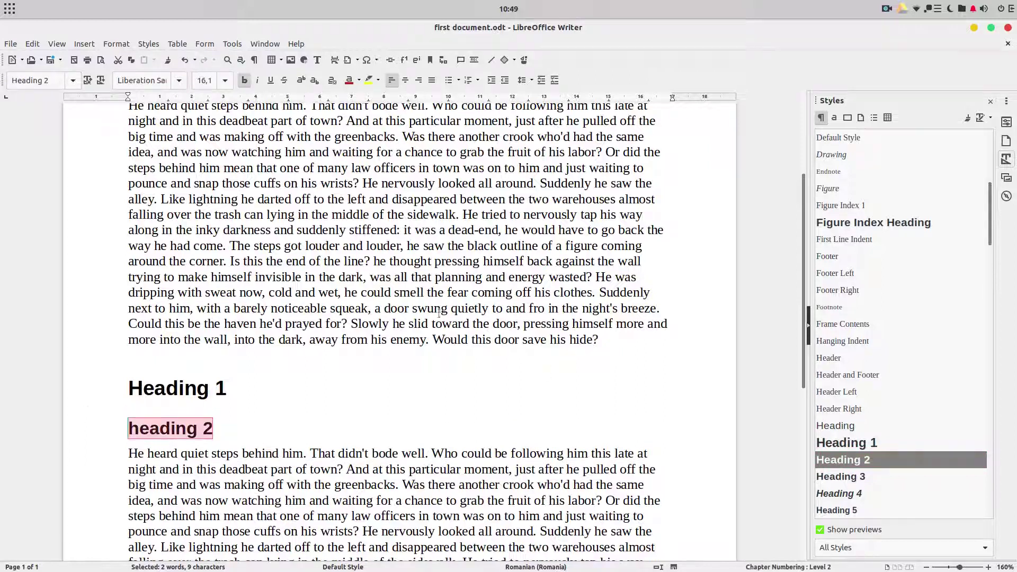
scroll(367, 303, "down", 3)
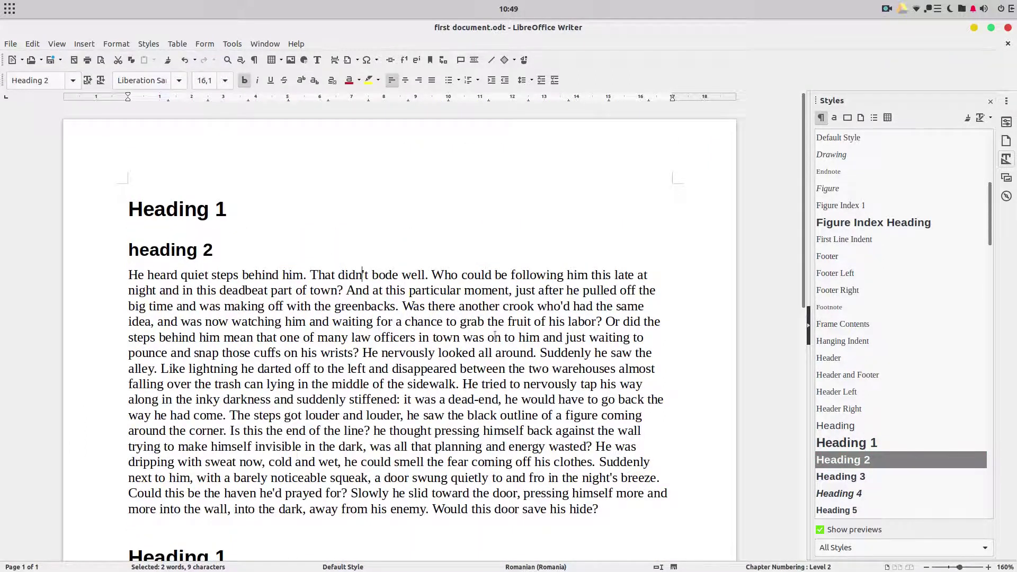
left_click(702, 348)
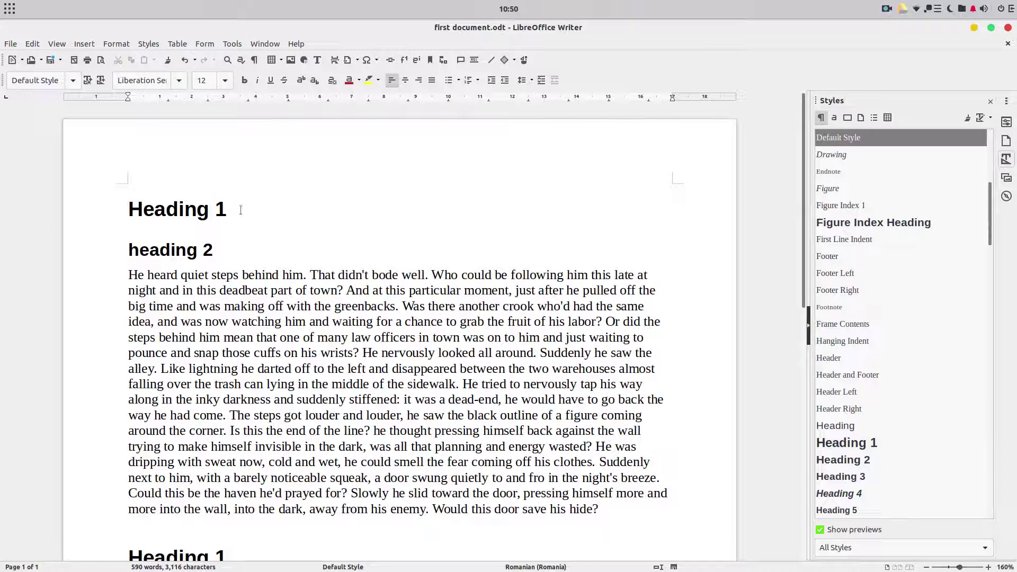
left_click_drag(241, 208, 92, 209)
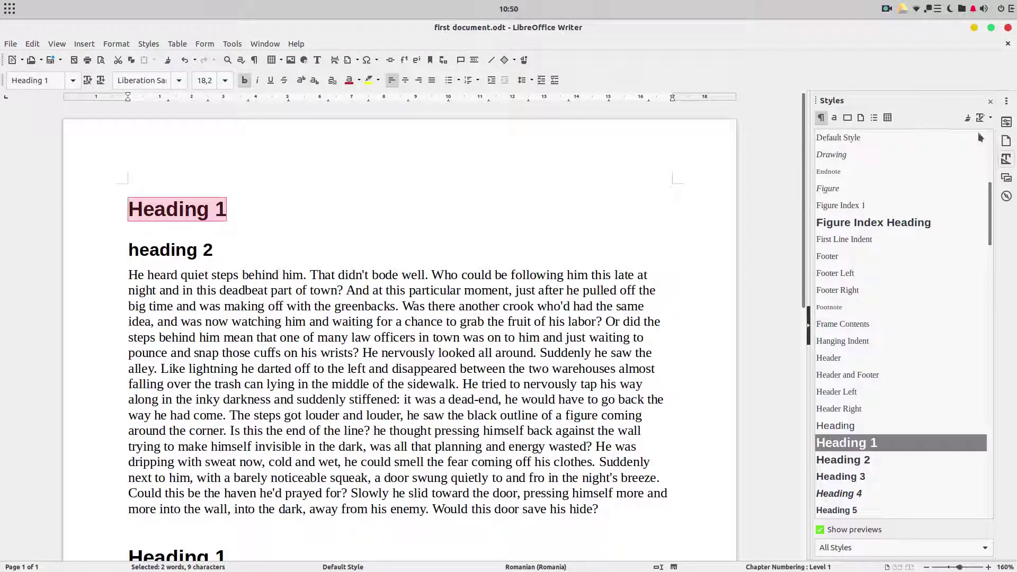
left_click(982, 119)
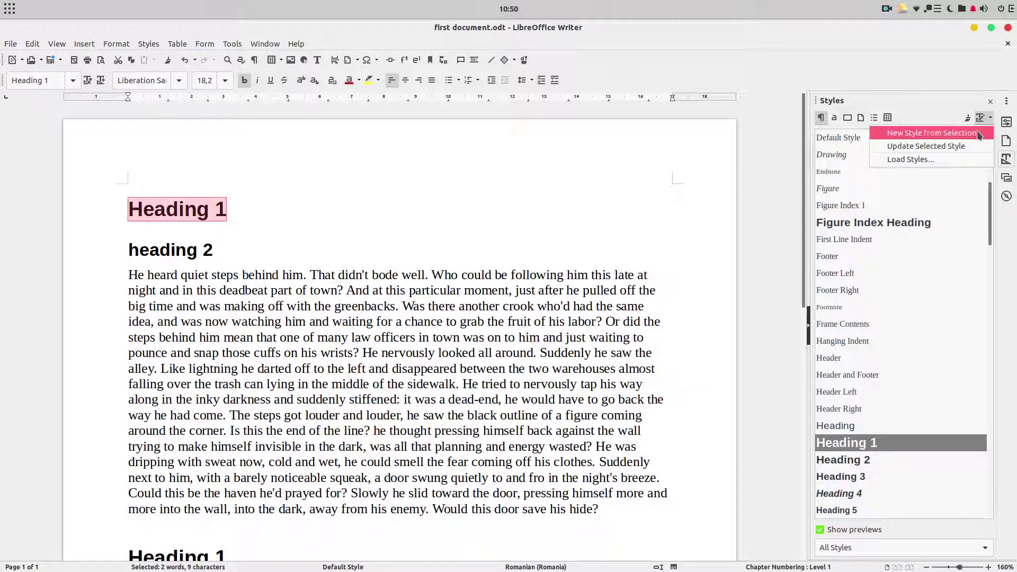
key("Escape")
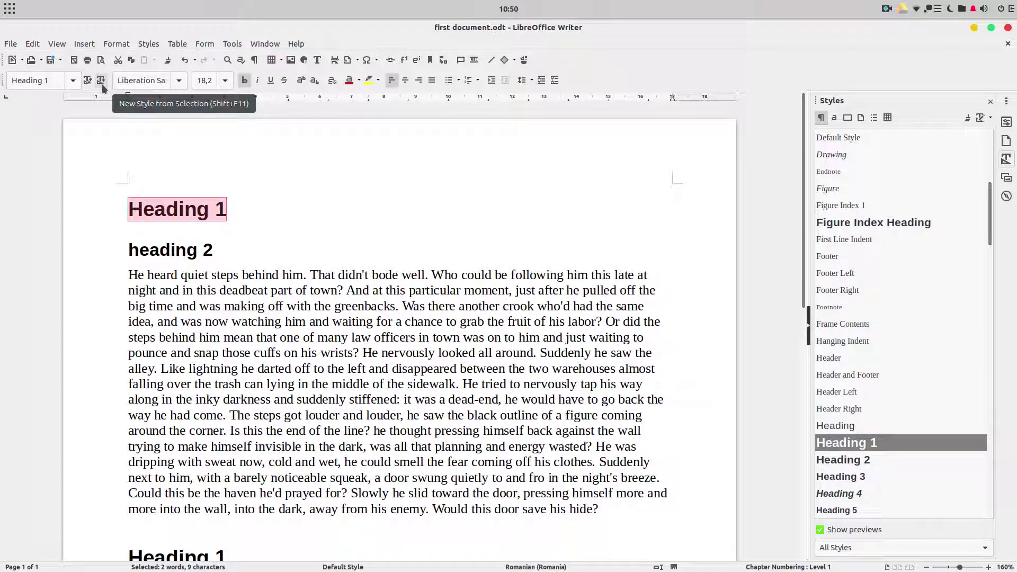
- Set the first "Heading 1" line to 22 pt and colour its text purple
left_click_drag(246, 208, 51, 204)
left_click(211, 80)
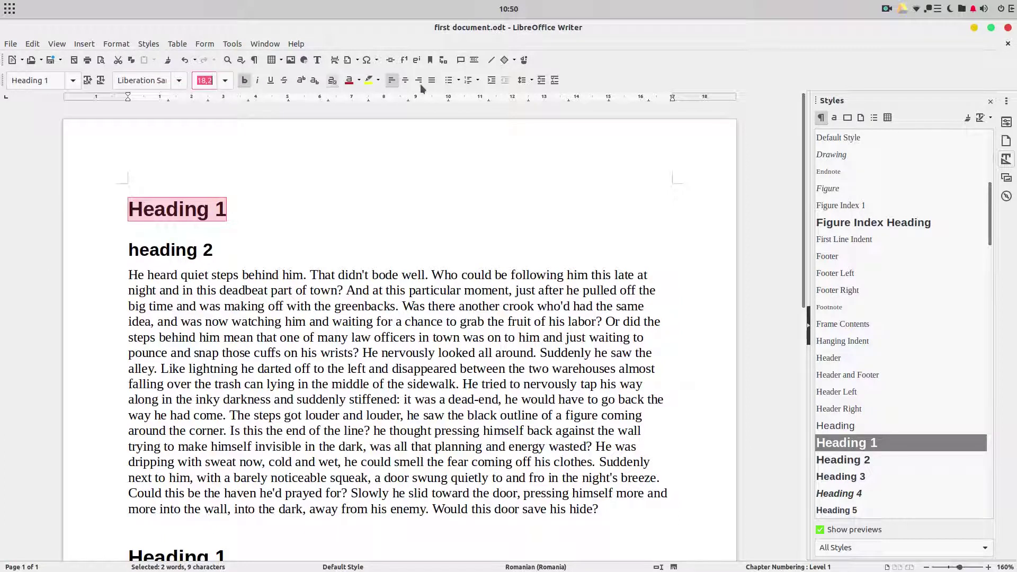
type("22")
key("Return")
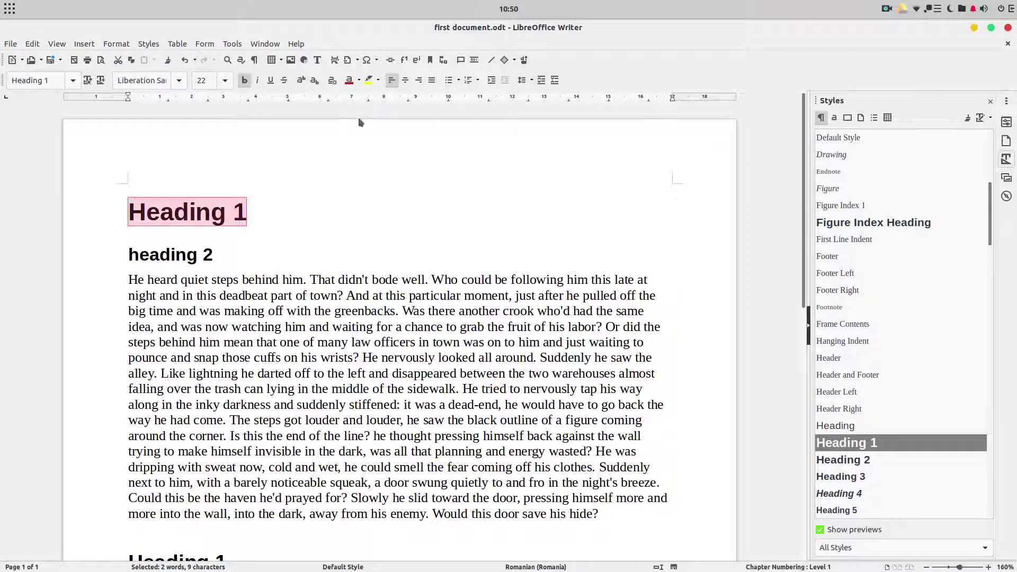
left_click(358, 81)
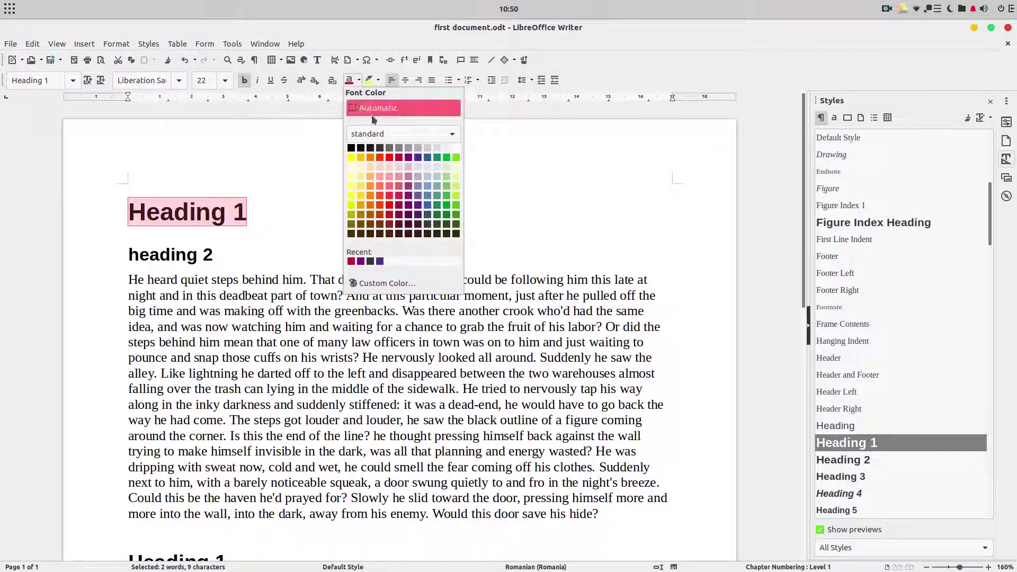
left_click(408, 157)
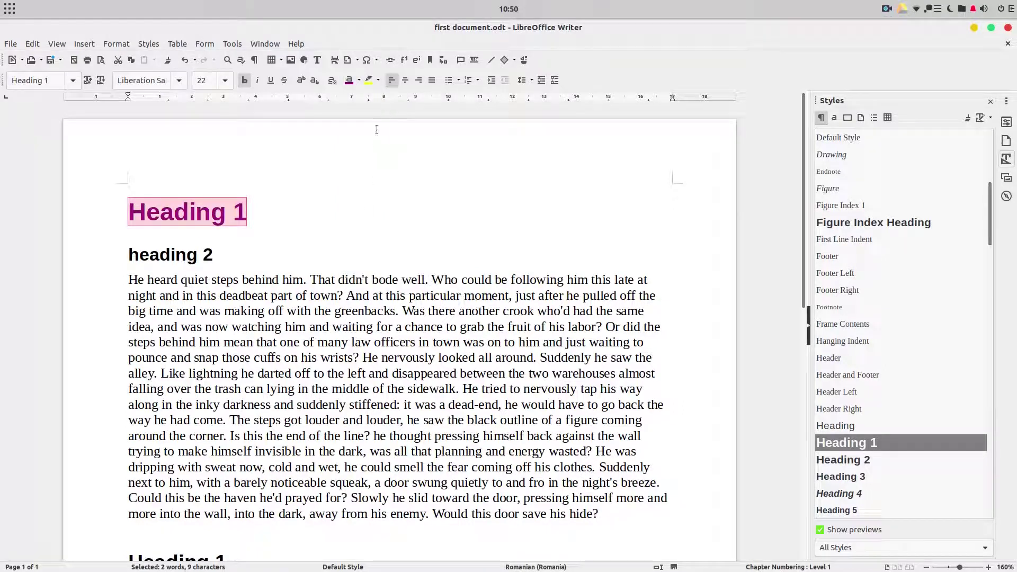
- Try centring the first "Heading 1" line, return it to left alignment, and set its line spacing to 1.5
left_click(406, 81)
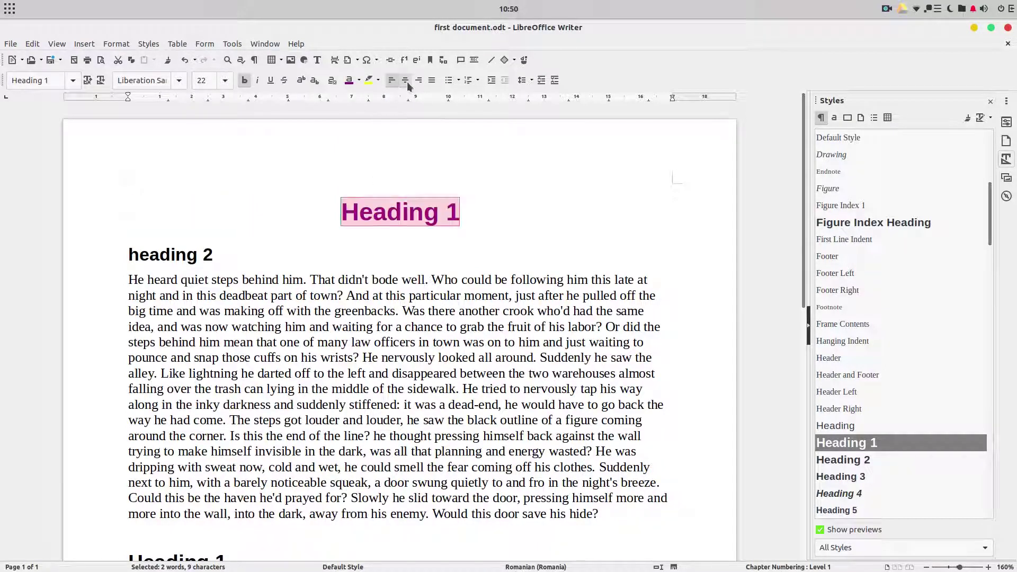
left_click(392, 80)
left_click(524, 81)
left_click(551, 138)
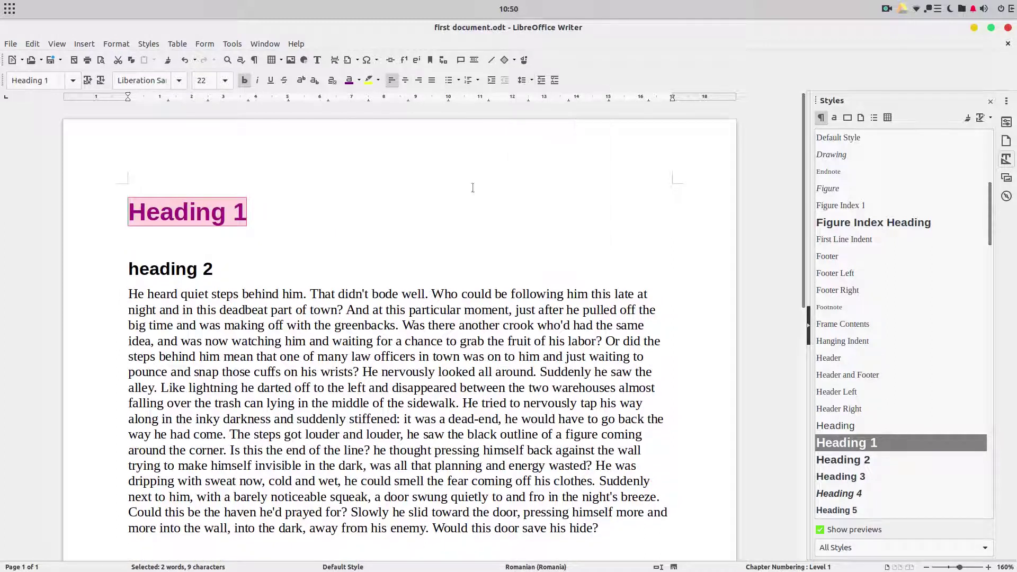
left_click(319, 224)
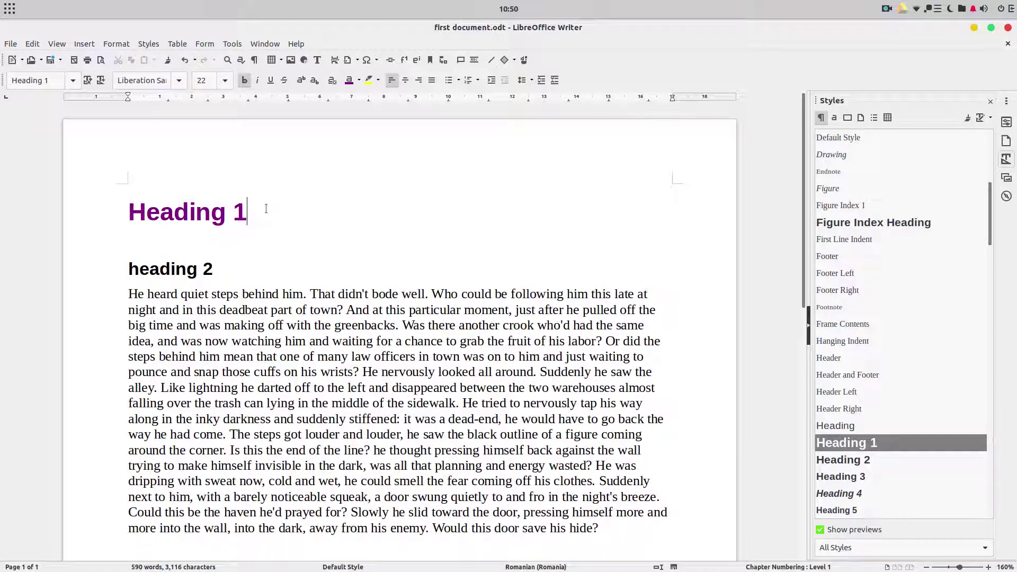
- Create a new paragraph style named "my-heading-1" from the formatted first "Heading 1" line
left_click_drag(267, 210, 108, 208)
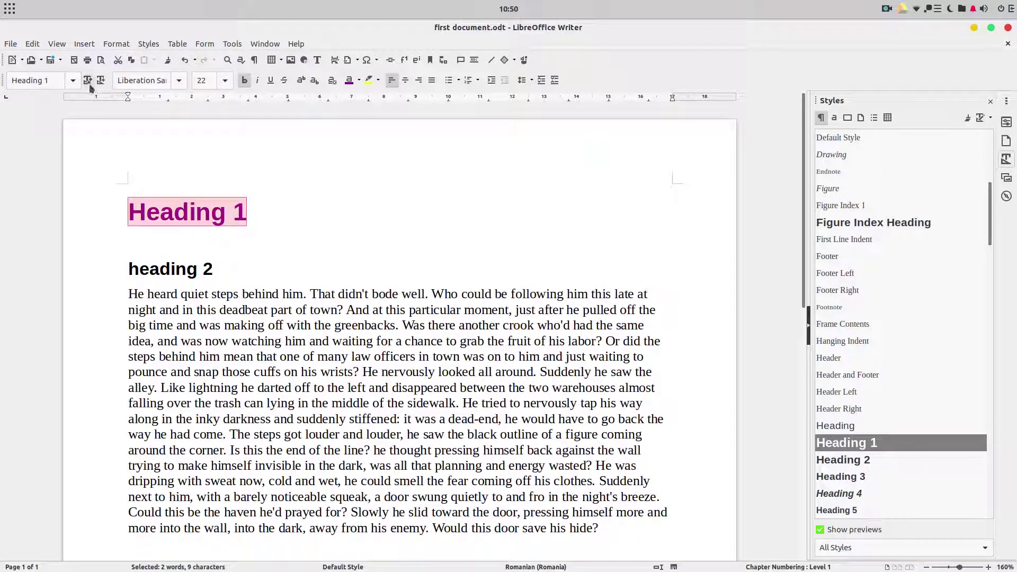
left_click(985, 116)
left_click(173, 121)
left_click(102, 81)
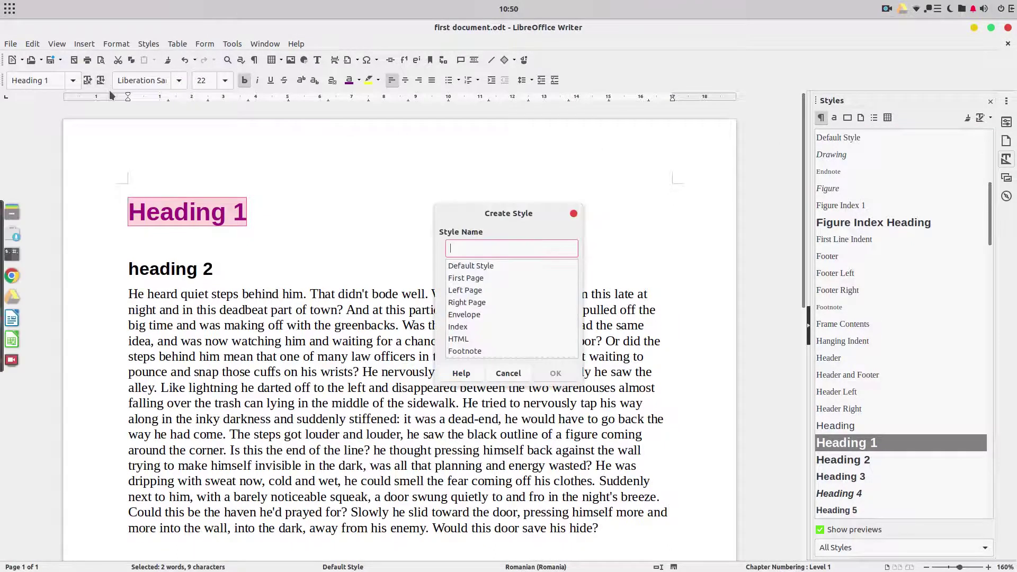
type("my-heading-1")
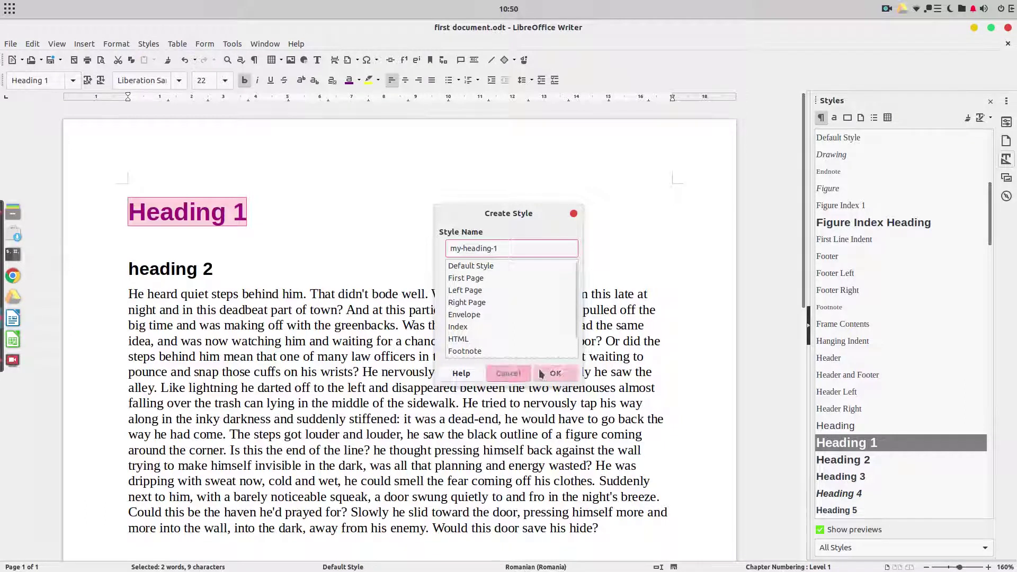
left_click(555, 373)
- Colour the first "heading 2" line grey and set its line spacing to 1
triple_click(243, 263)
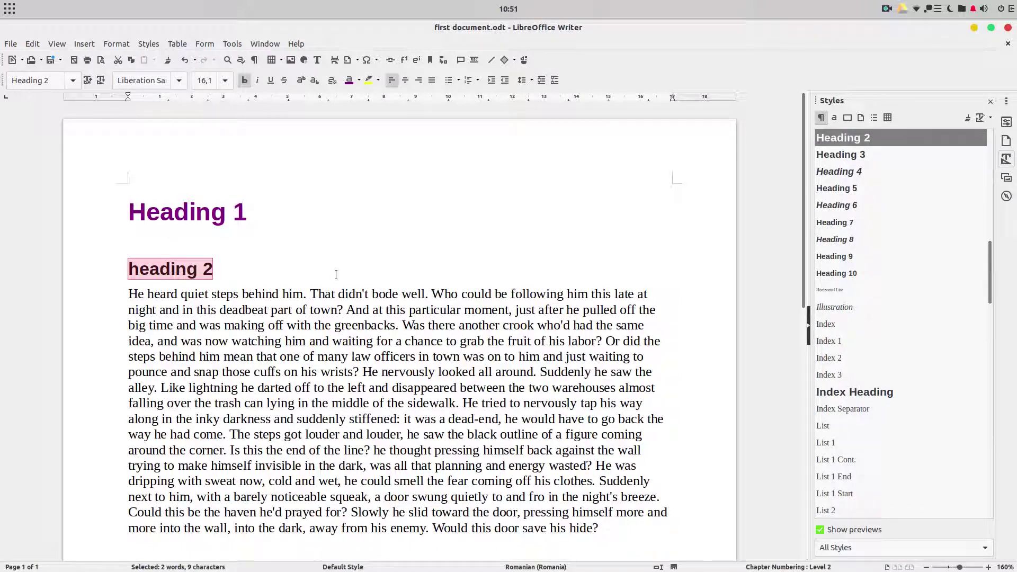
left_click(360, 80)
left_click(390, 148)
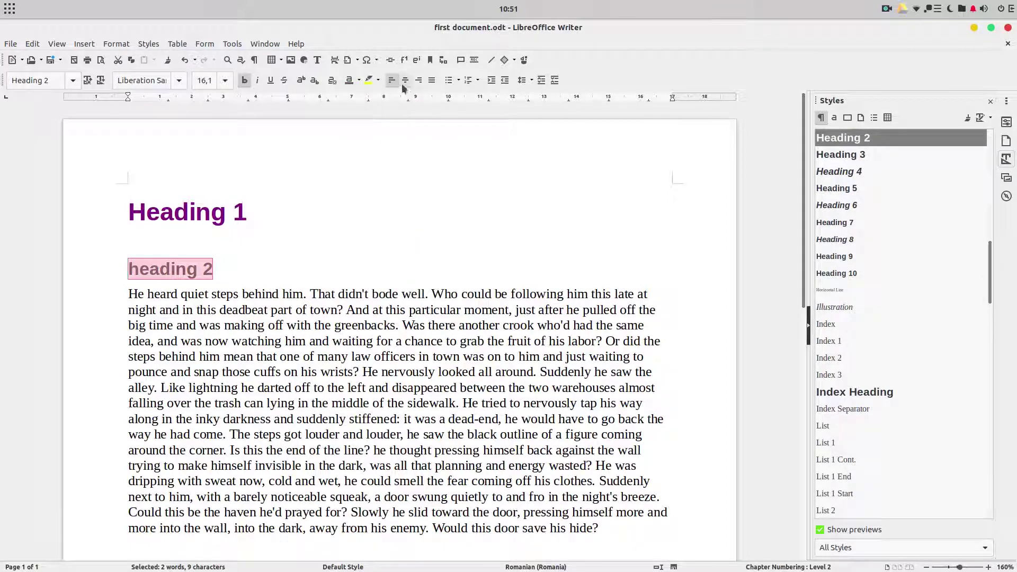
left_click(525, 80)
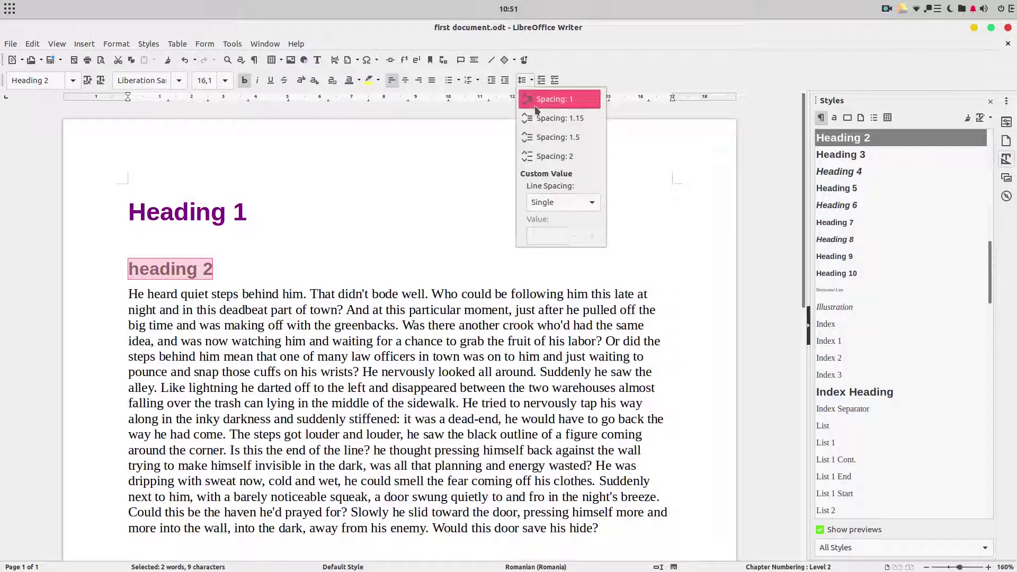
left_click(543, 104)
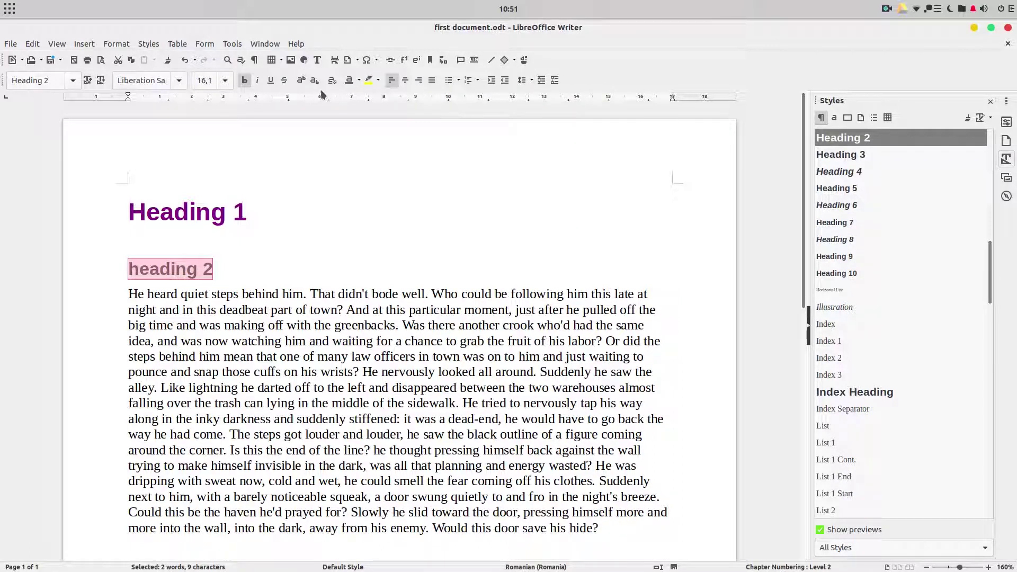
- Set the font size of the first "heading 2" line to 18 pt
left_click(208, 81)
type("18")
key("Return")
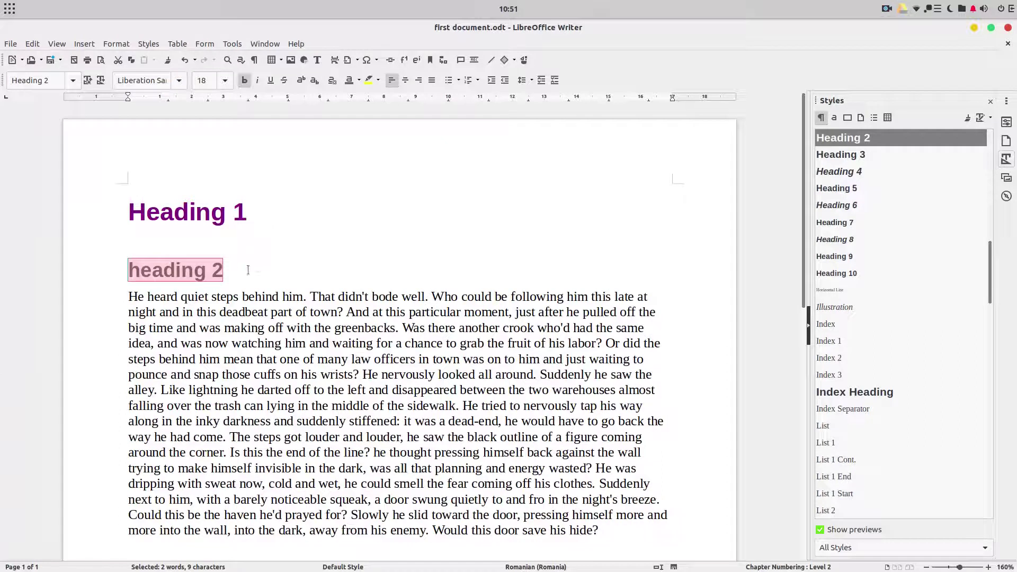
- Create a new paragraph style named "my-heading-2" from the formatted first "heading 2" line
left_click(105, 81)
type("my-")
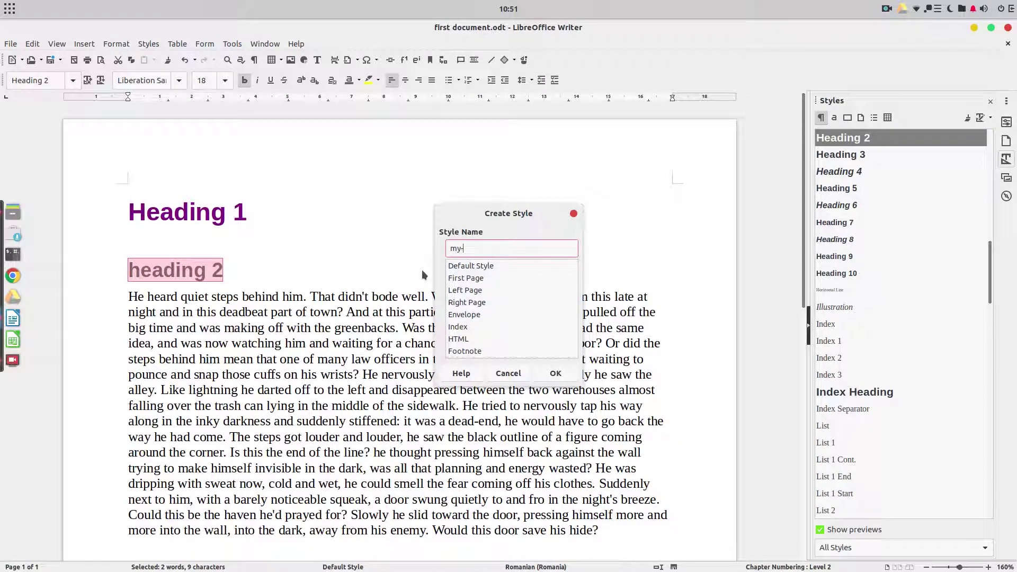
type("heading-2")
left_click(556, 373)
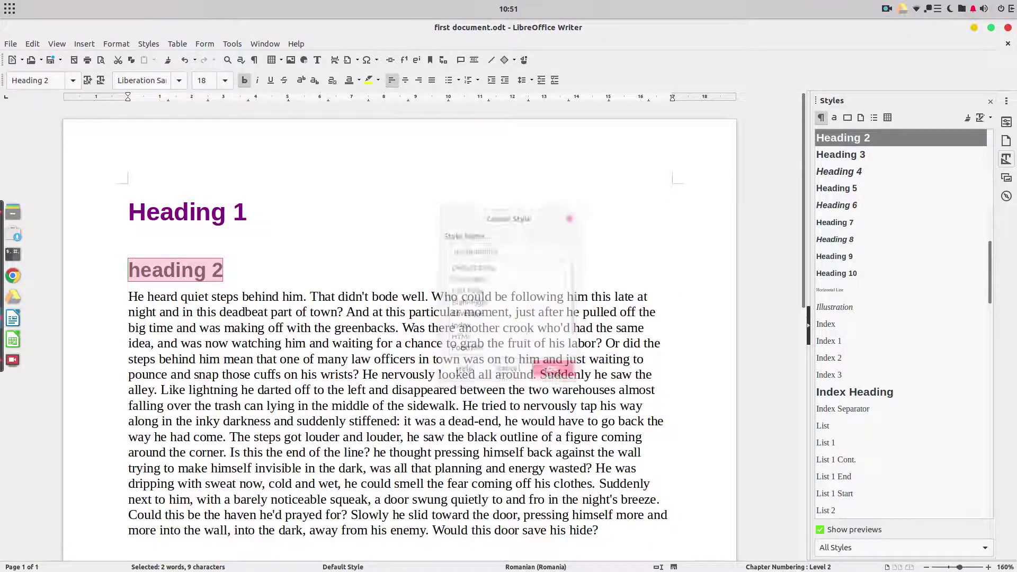
- Justify the body paragraph below the first "heading 2" line
scroll(417, 270, "down", 1)
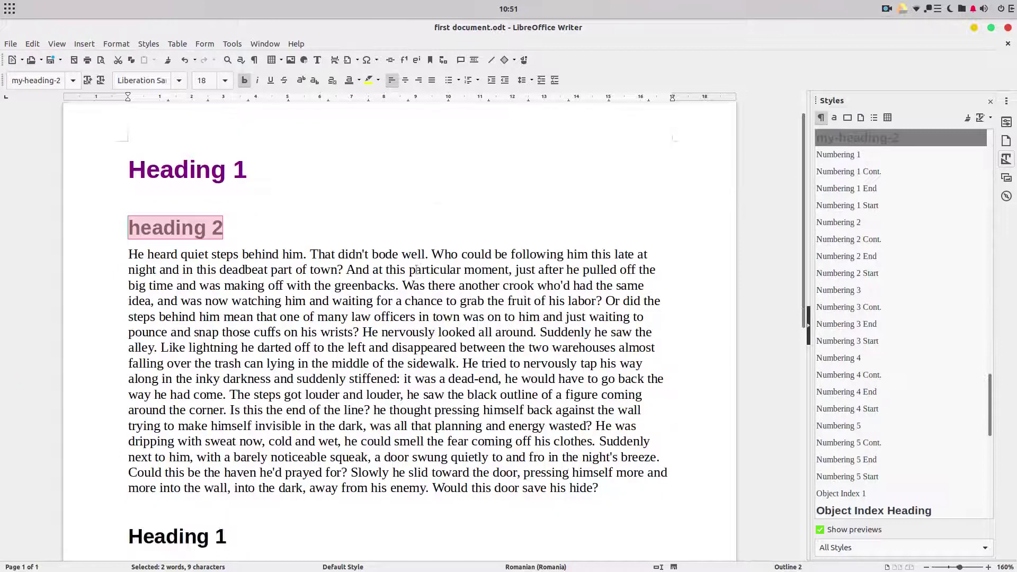
left_click(370, 268)
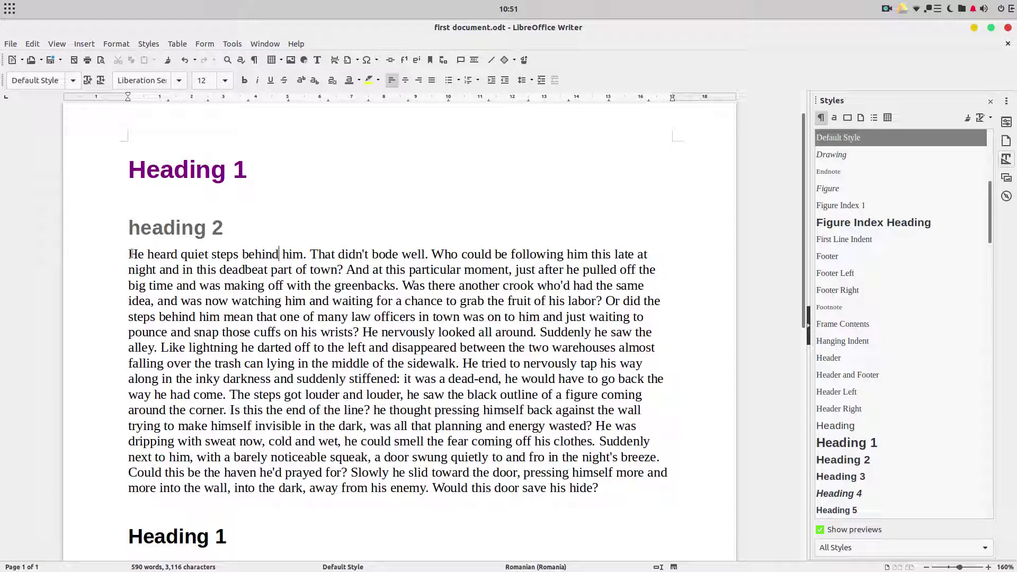
left_click_drag(128, 254, 599, 488)
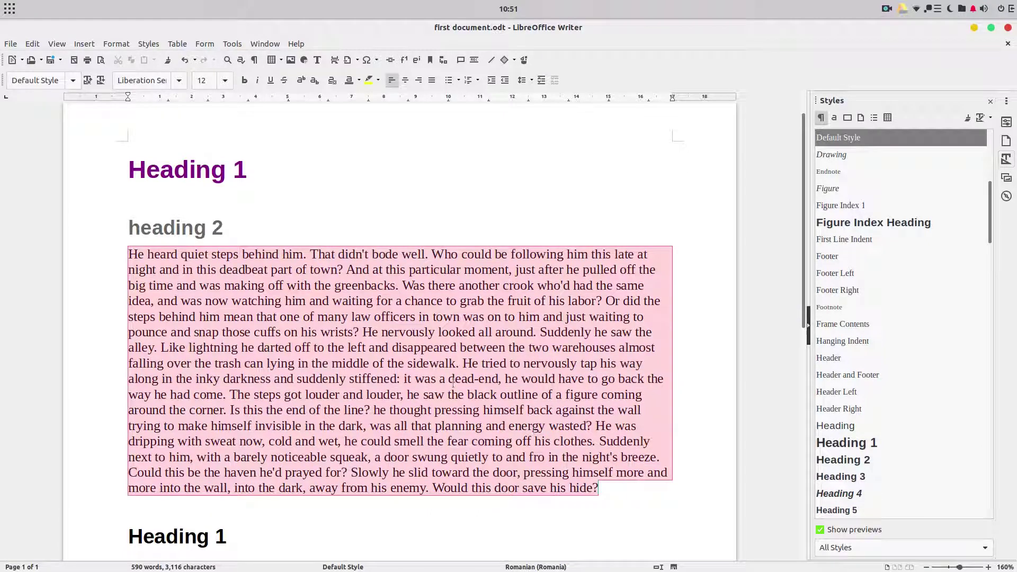
left_click(431, 80)
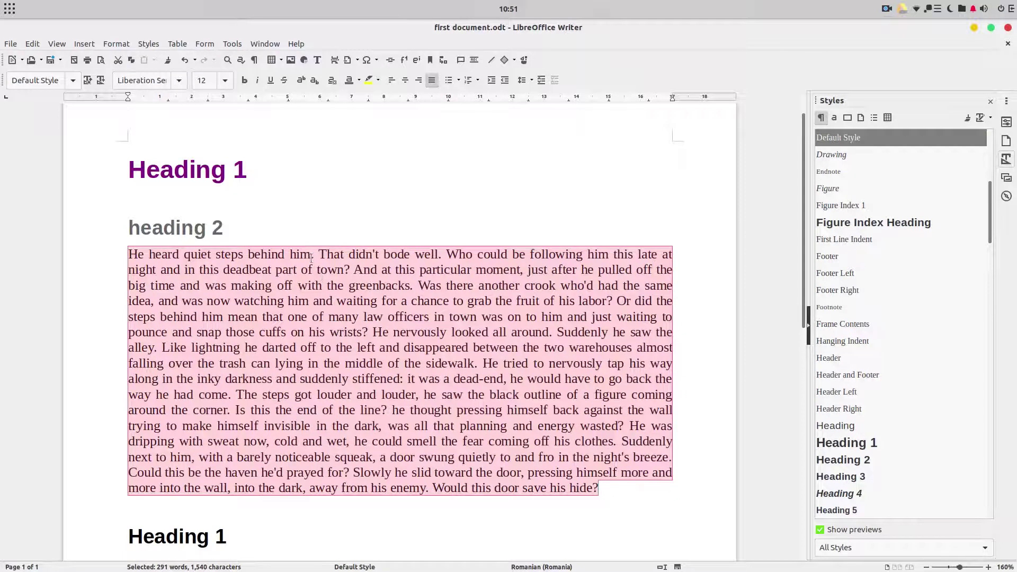
- Give the first body paragraph a 1 cm first-line indent and 1.15 line spacing
right_click(273, 258)
mouse_move(345, 350)
left_click(416, 347)
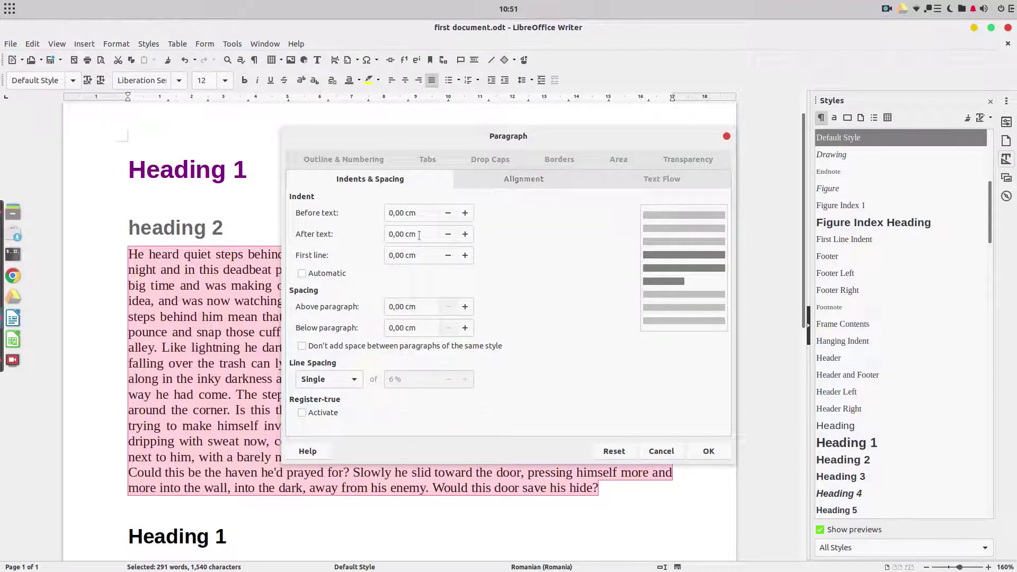
key("Tab")
type("1")
key("Tab")
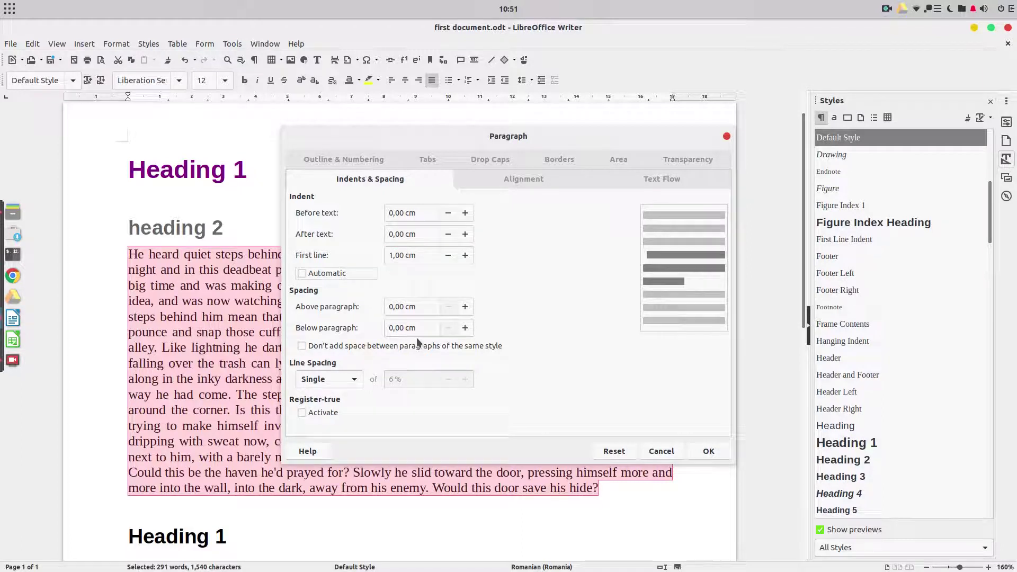
left_click(342, 380)
left_click(342, 393)
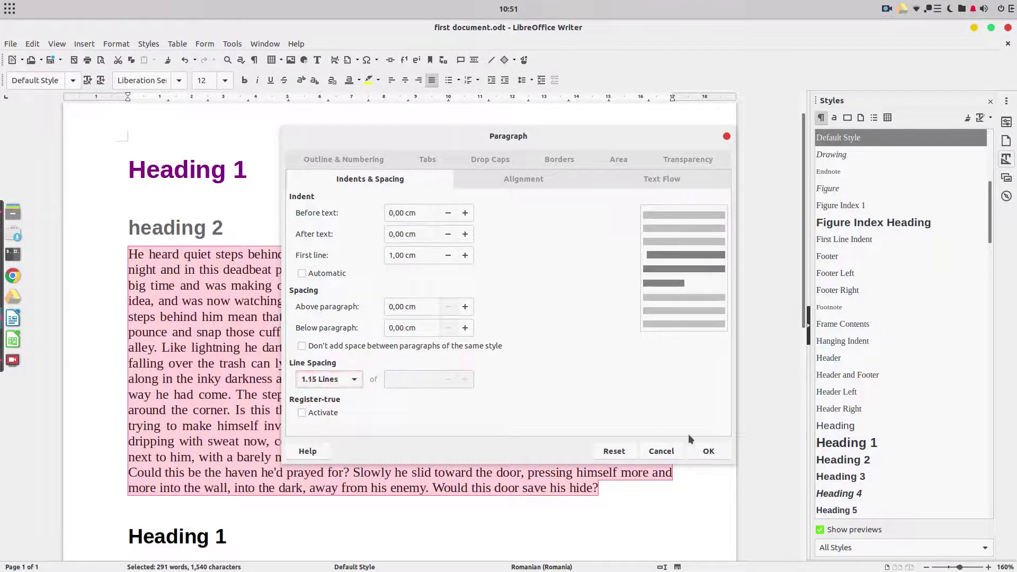
left_click(710, 451)
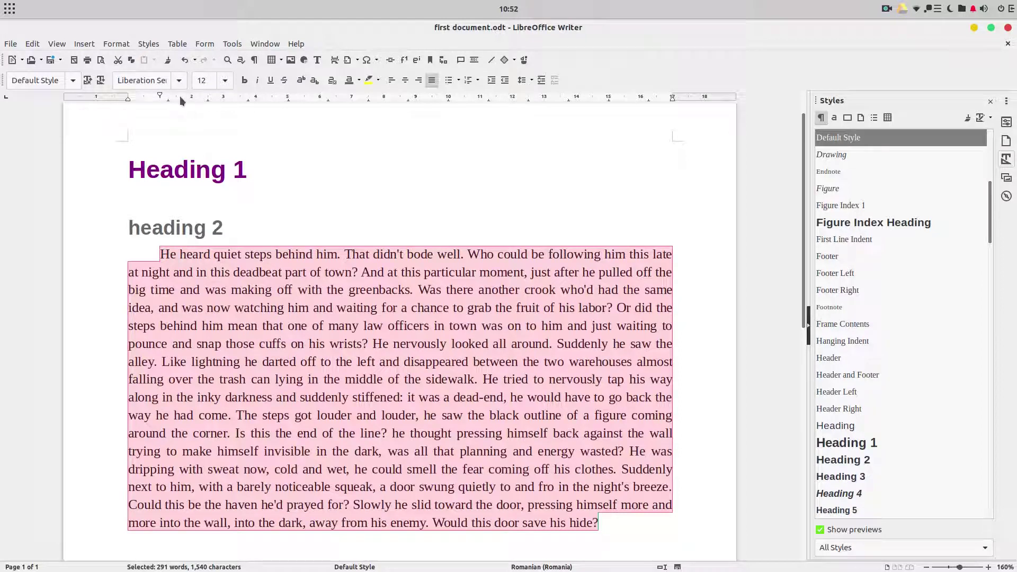
- Create a new paragraph style named "my-paragraf" from the formatted first body paragraph
left_click(101, 81)
type("my")
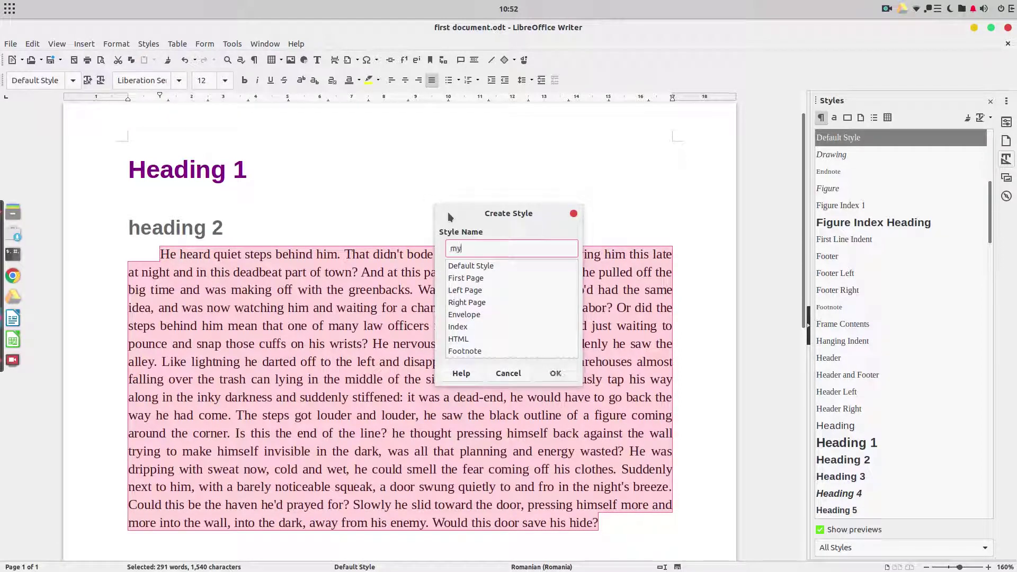
type("-paragraf")
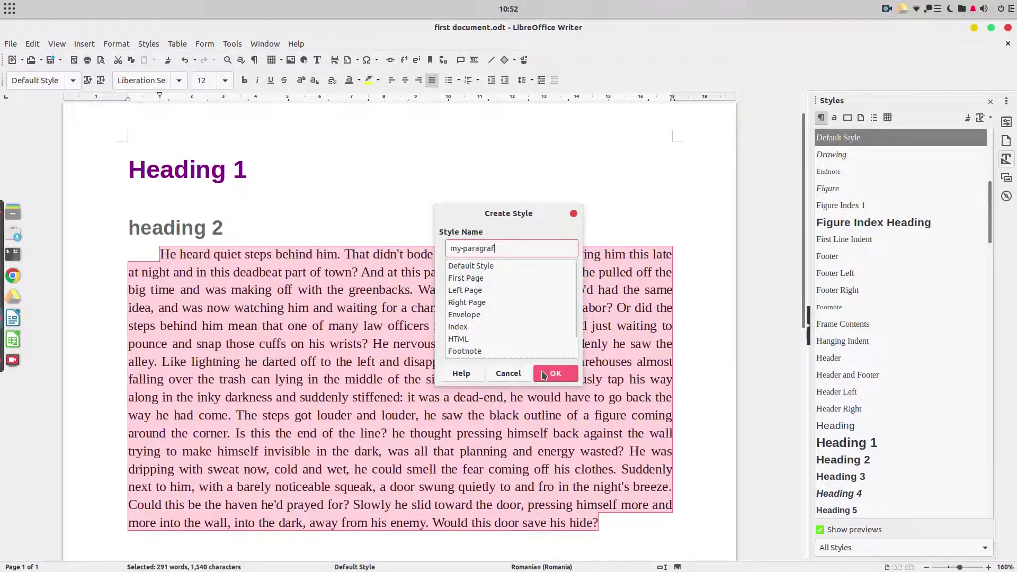
left_click(566, 372)
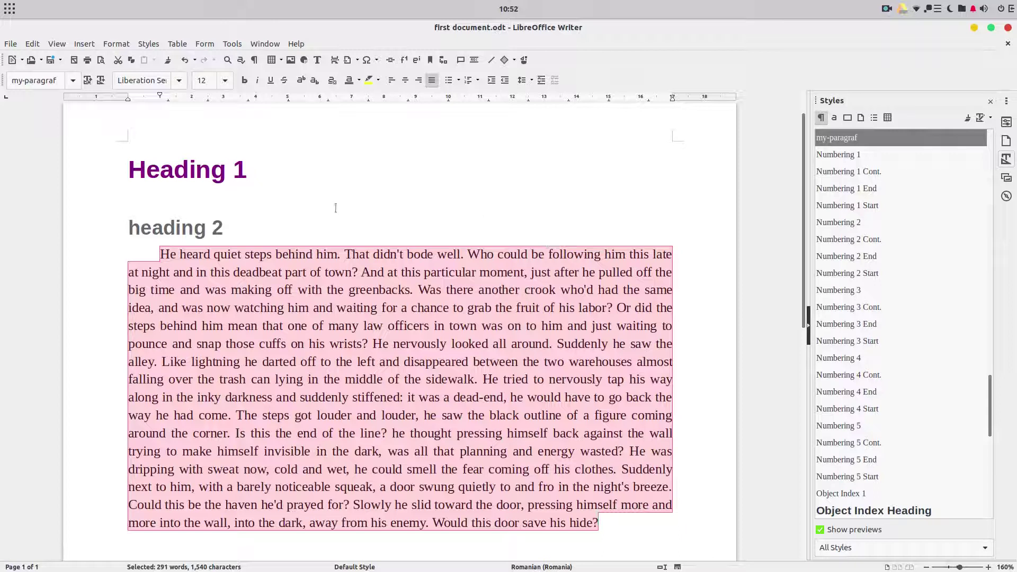
- Modify the my-heading-1 style so that its next style is my-heading-2
scroll(225, 180, "up", 2)
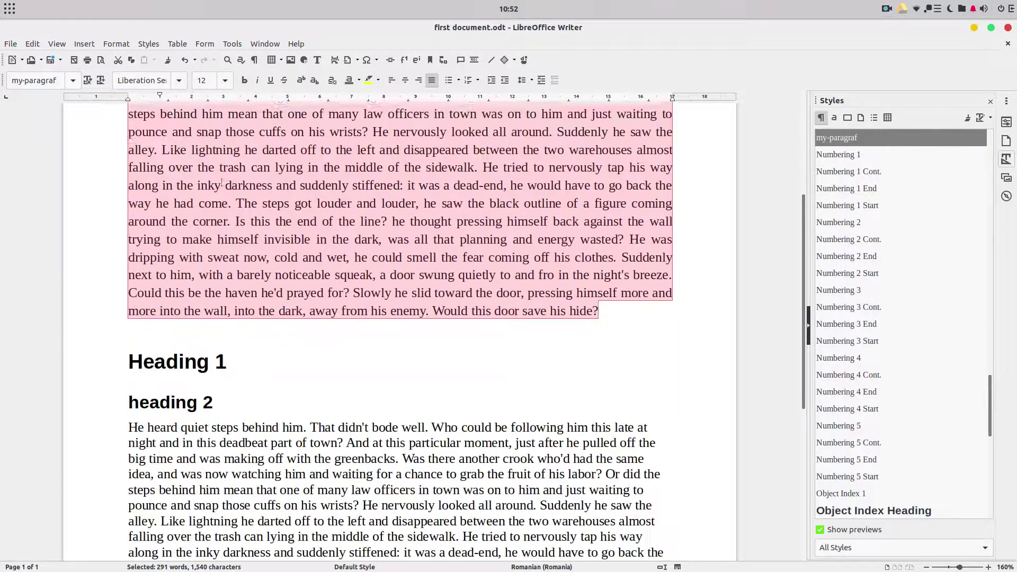
left_click(206, 209)
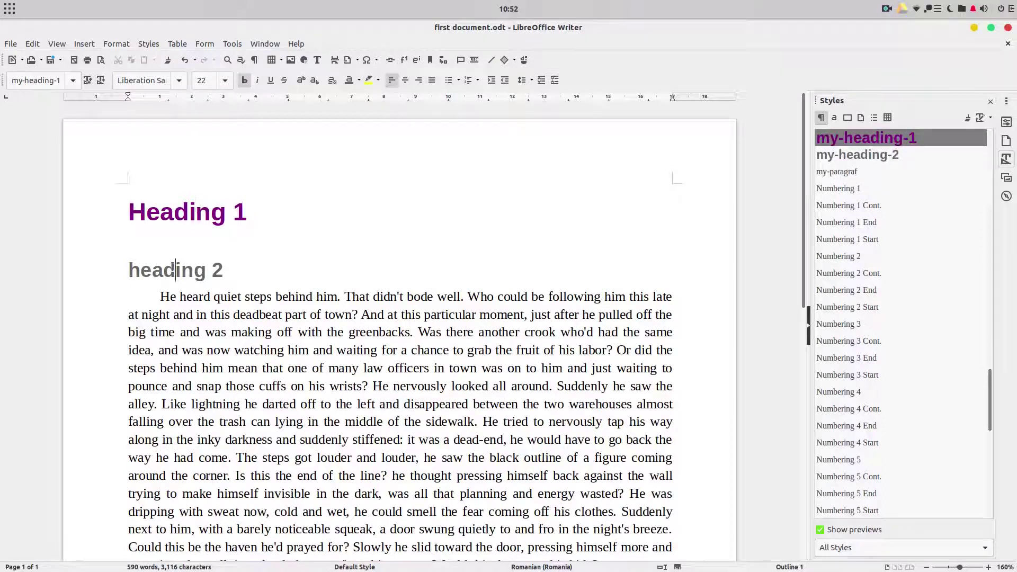
left_click(181, 269)
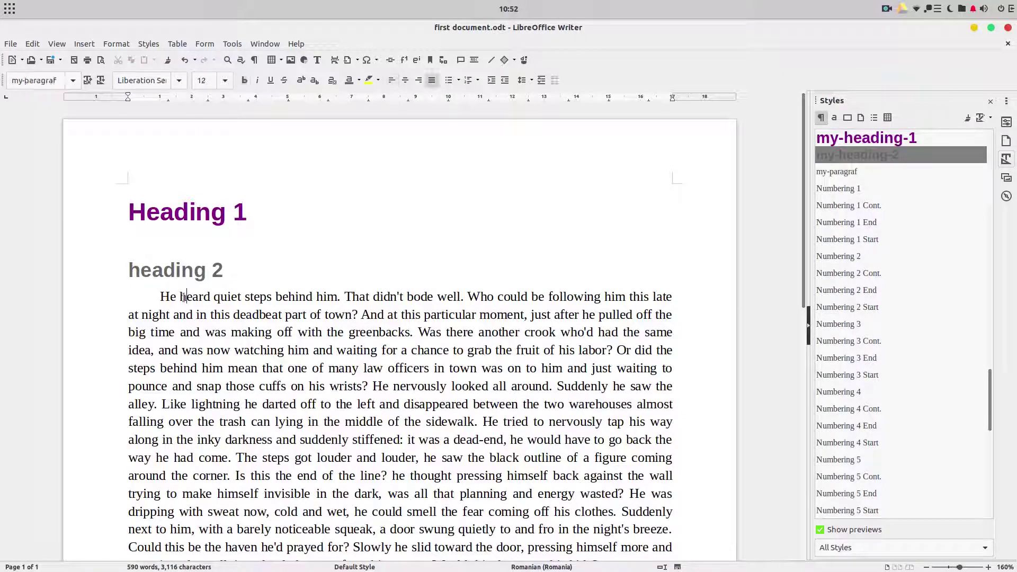
left_click(196, 212)
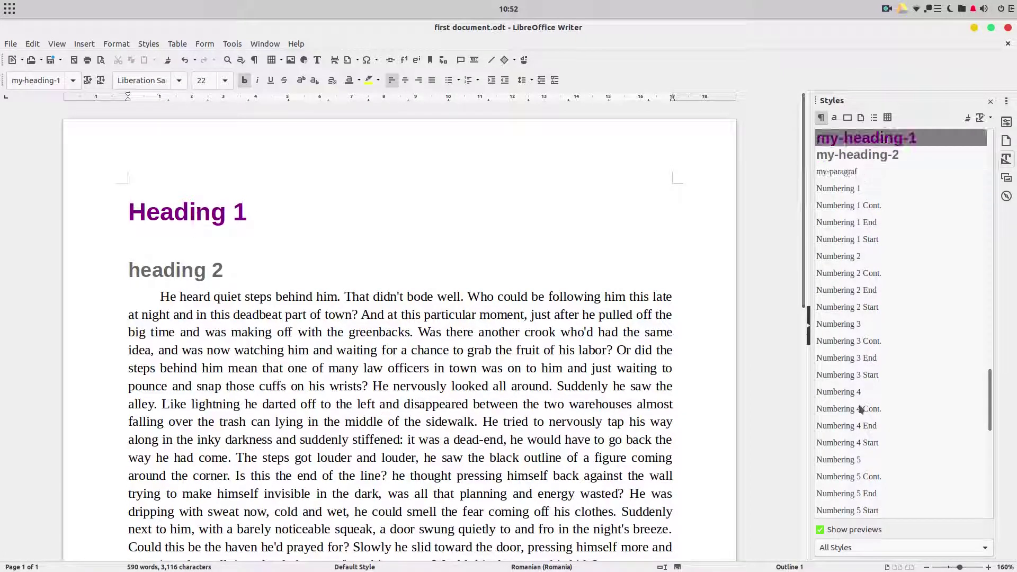
right_click(864, 143)
left_click(871, 162)
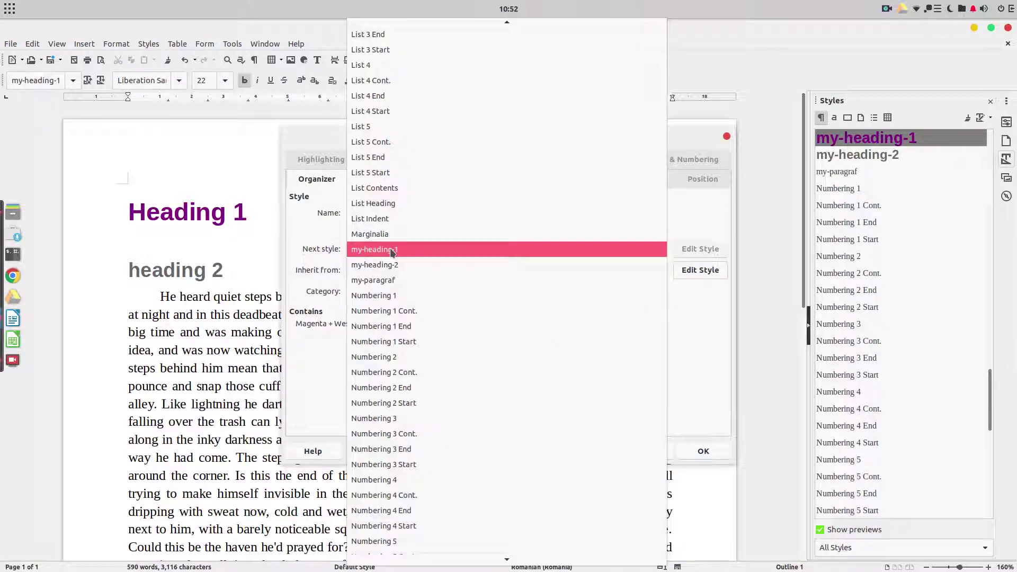
left_click(393, 265)
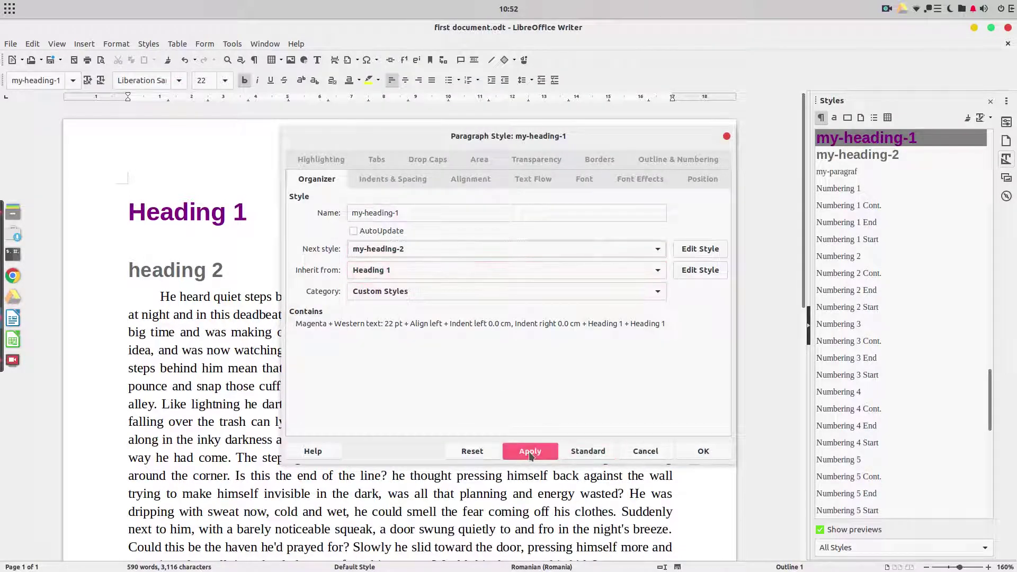
left_click(703, 451)
- Set my-paragraf as the next style of the my-heading-2 style
right_click(840, 154)
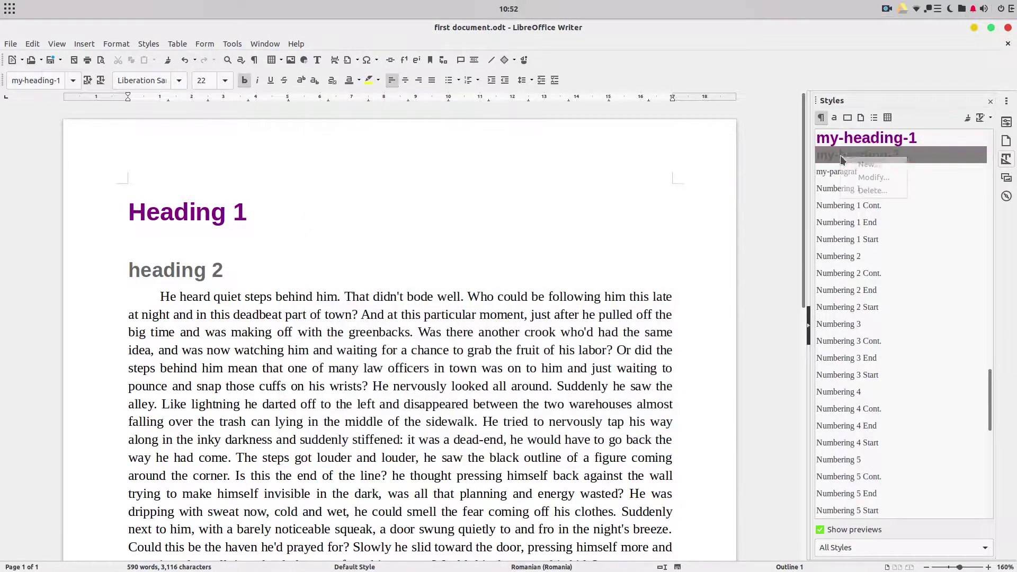
left_click(882, 177)
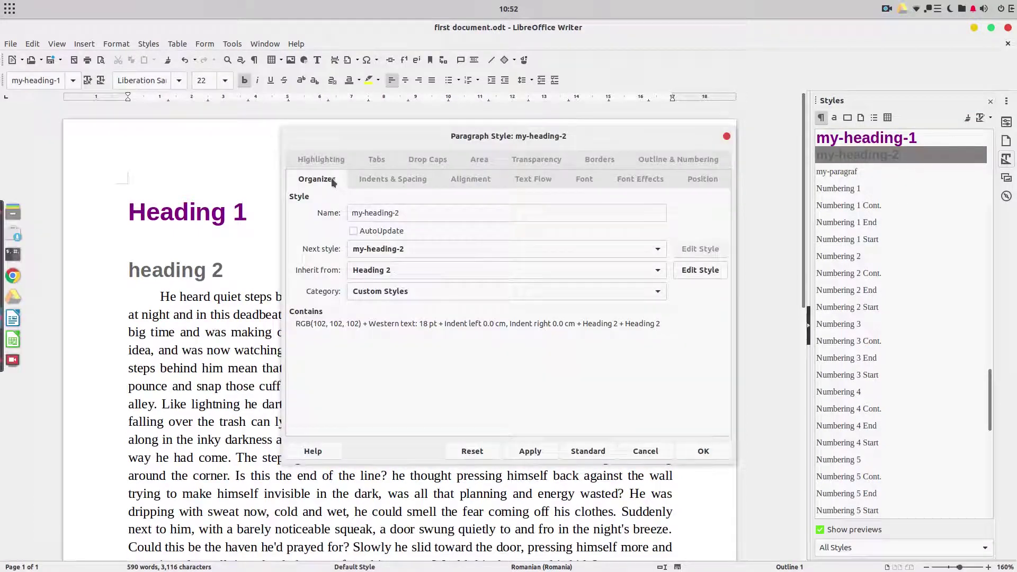
left_click(382, 255)
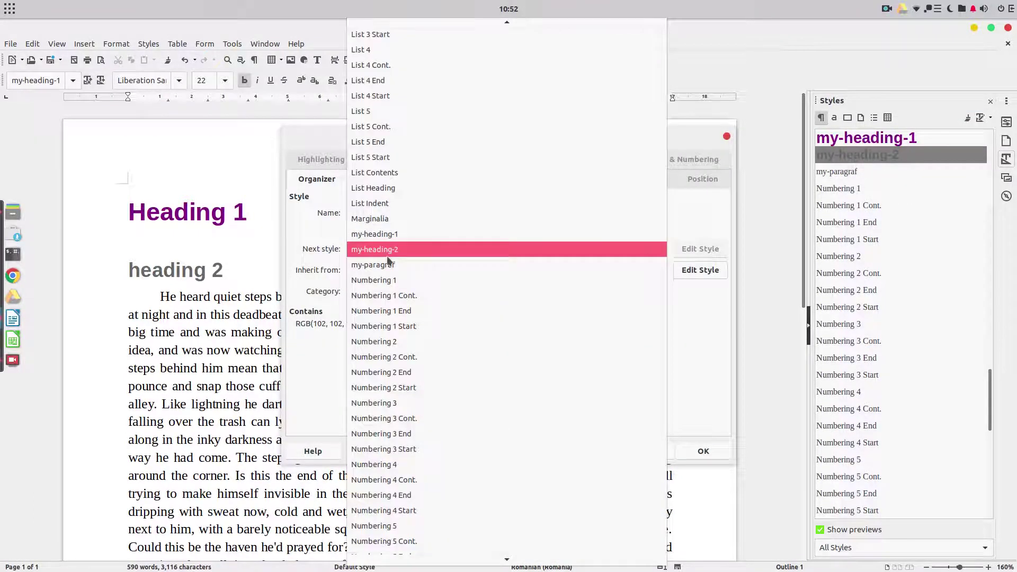
left_click(387, 263)
left_click(530, 451)
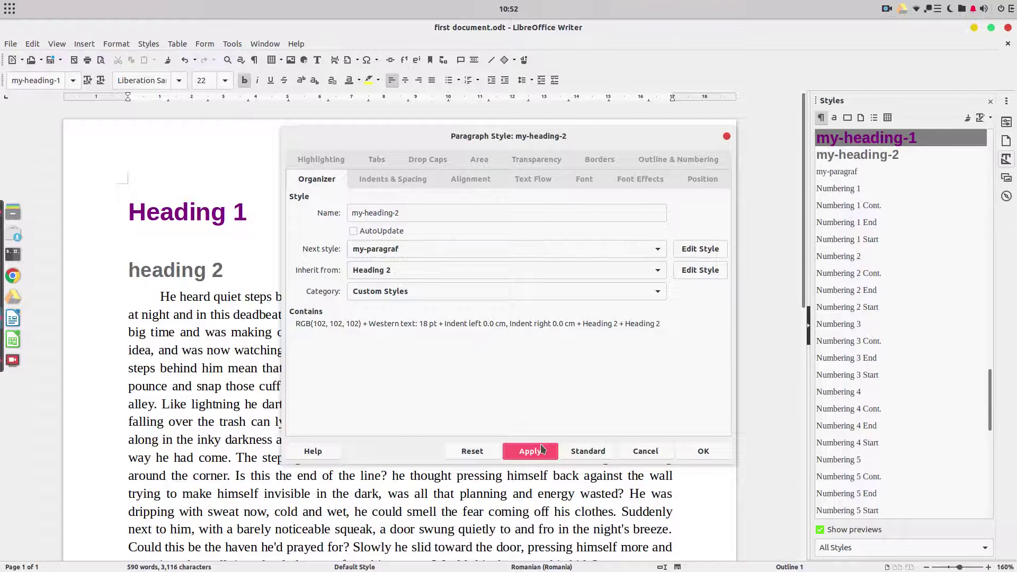
left_click(704, 451)
- Limit the style list to Custom Styles and apply my-heading-1 to the second "Heading 1" line
scroll(364, 350, "down", 5)
scroll(364, 350, "down", 4)
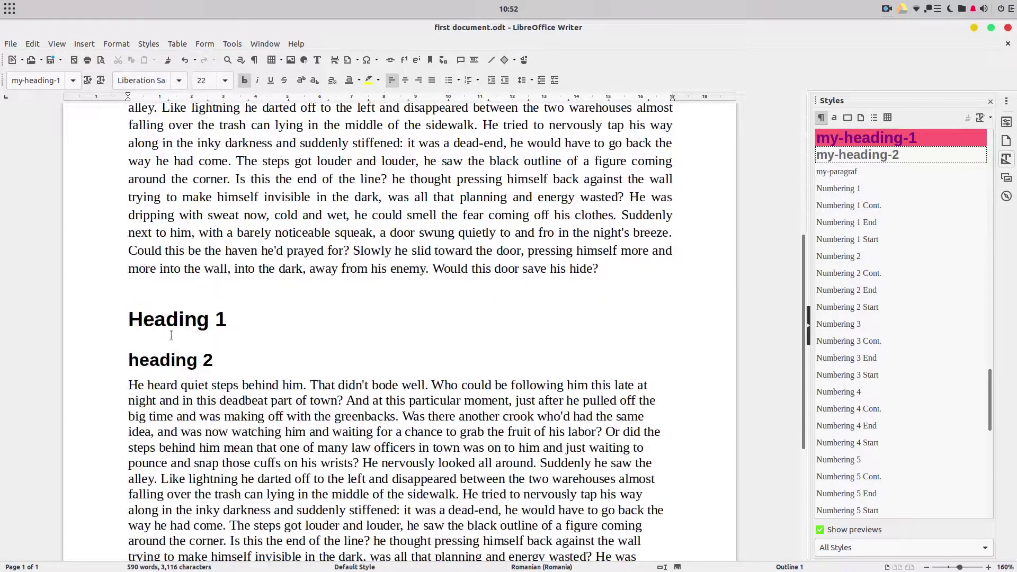
triple_click(172, 335)
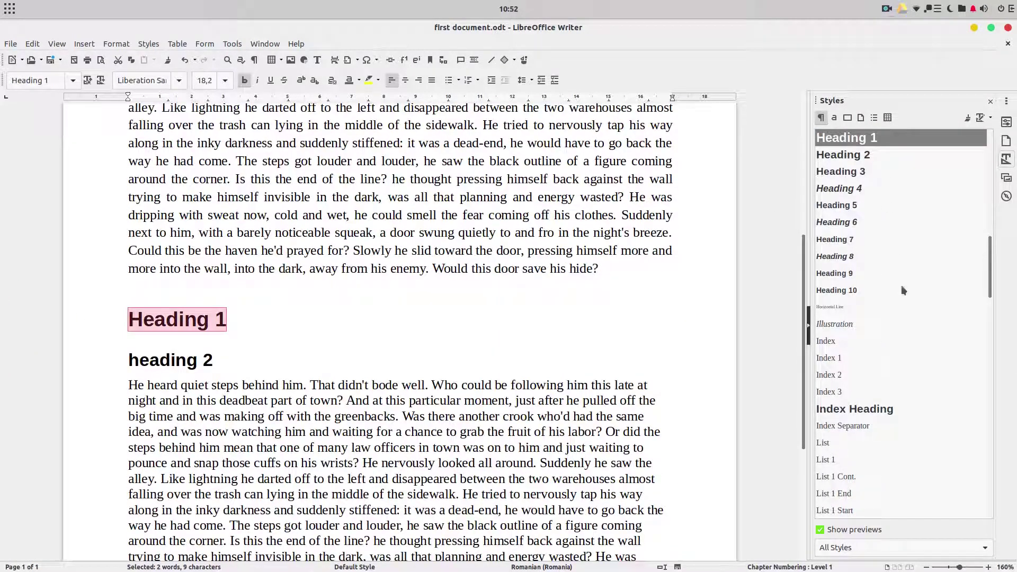
left_click(847, 548)
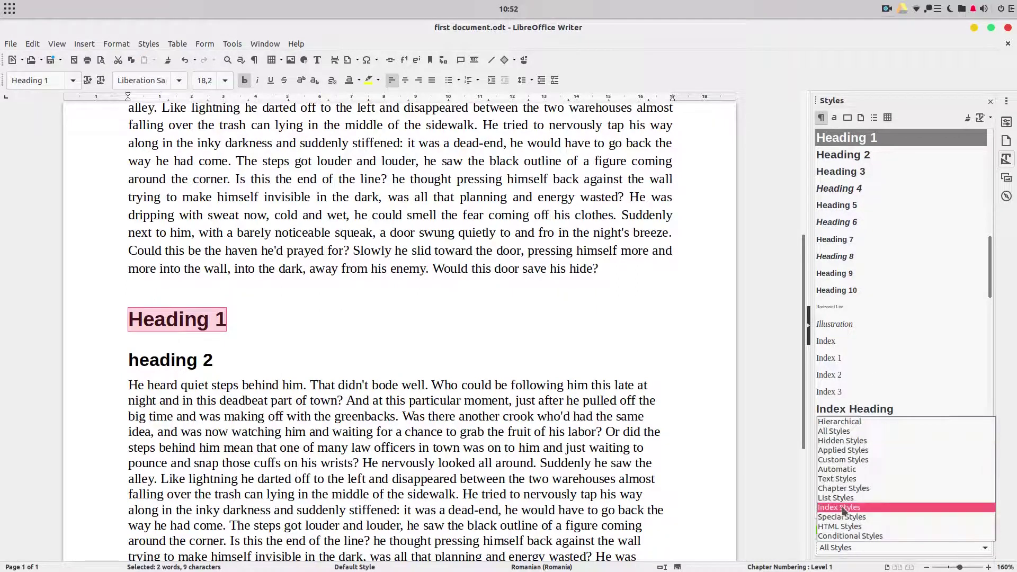
left_click(839, 459)
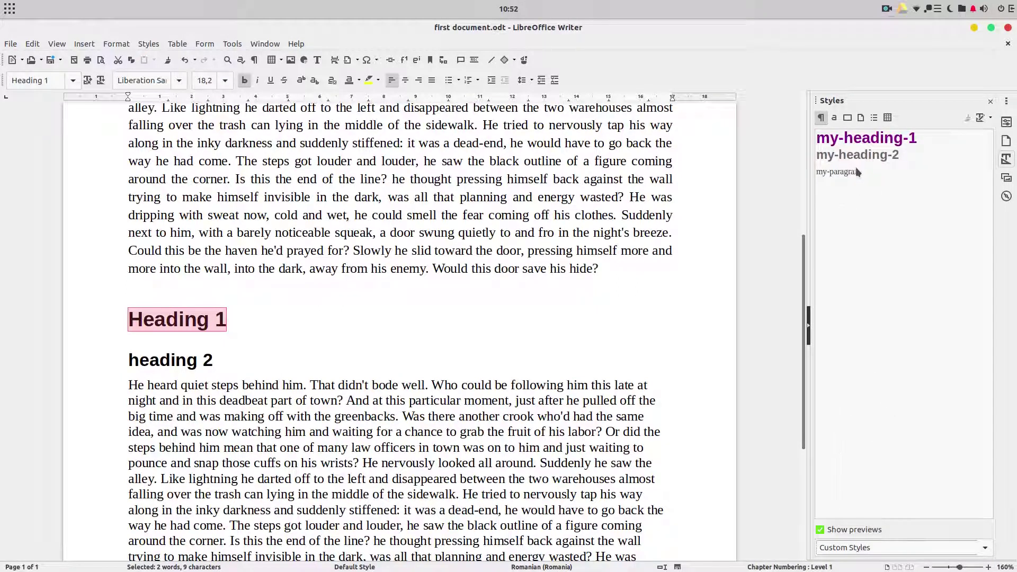
double_click(866, 137)
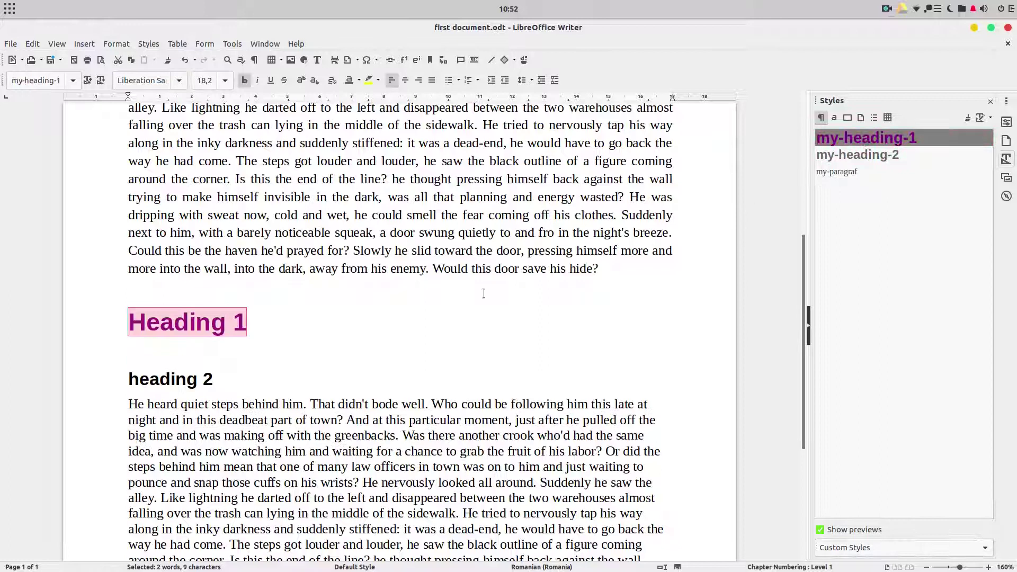
- Apply my-heading-2 to the second "heading 2" line and my-paragraf to the body paragraph below it
triple_click(60, 377)
double_click(858, 155)
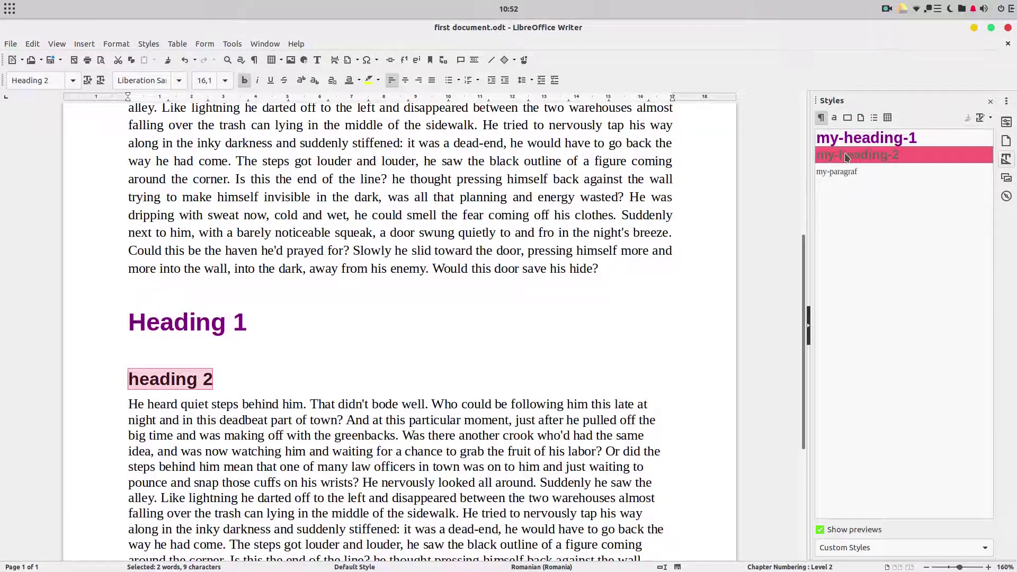
scroll(315, 338, "down", 3)
left_click(313, 324)
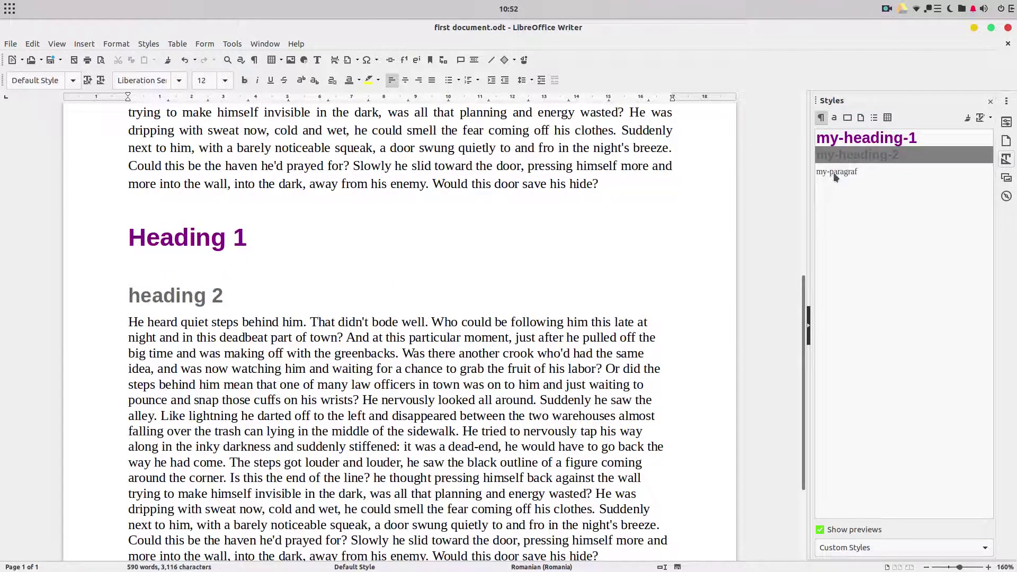
double_click(834, 172)
- Add a paragraph reading "New heading 1" at the end of the document, followed by an empty paragraph
scroll(385, 279, "down", 5)
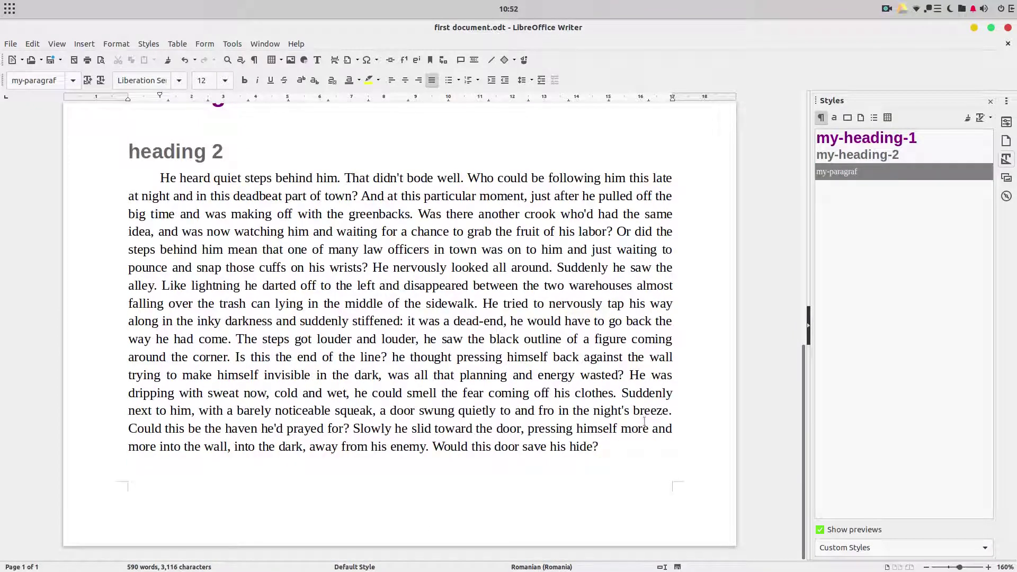
key("Return")
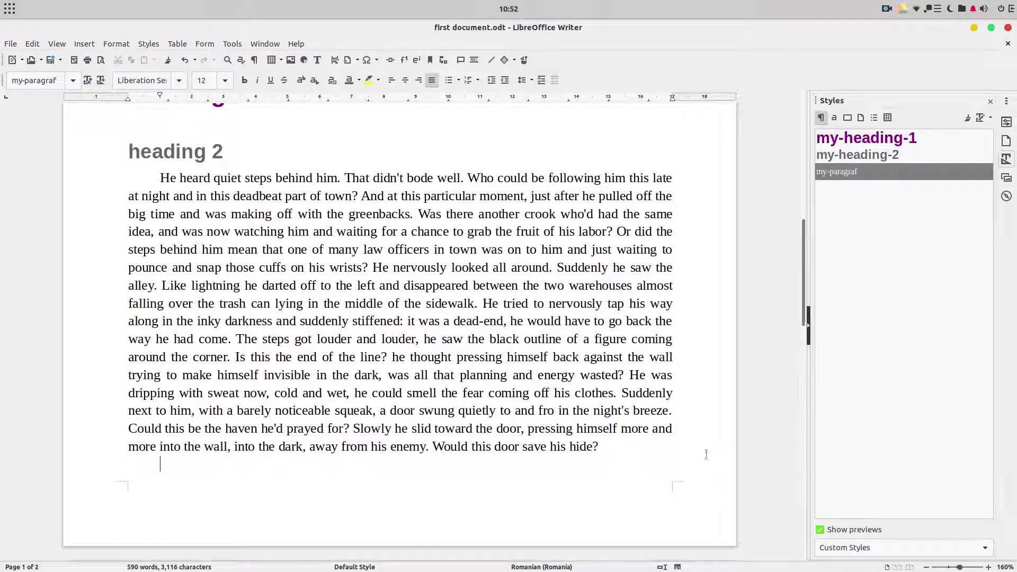
type("my")
key("BackSpace")
key("BackSpace")
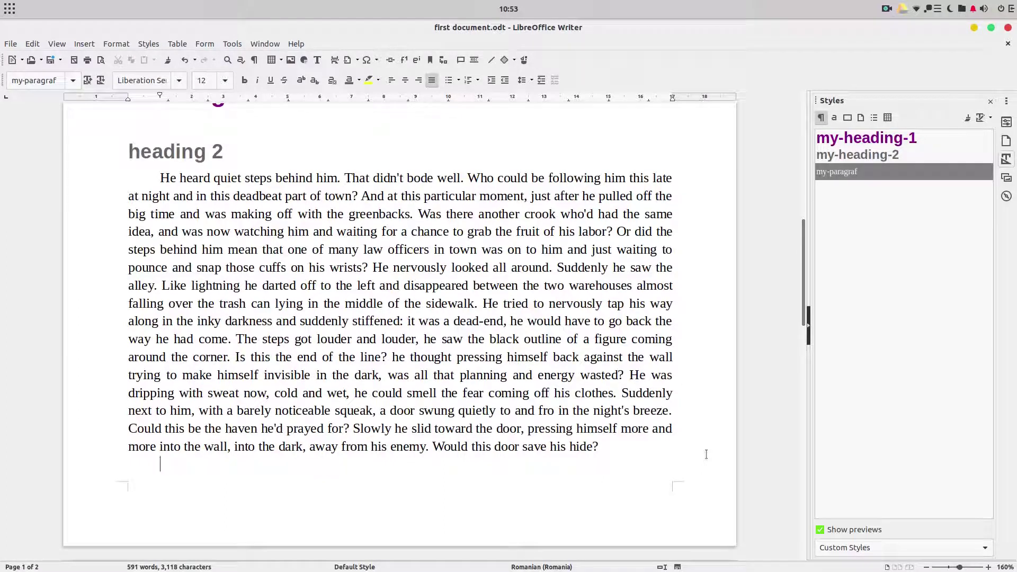
type("new ")
type("heain")
key("BackSpace")
key("BackSpace")
type("ding 1")
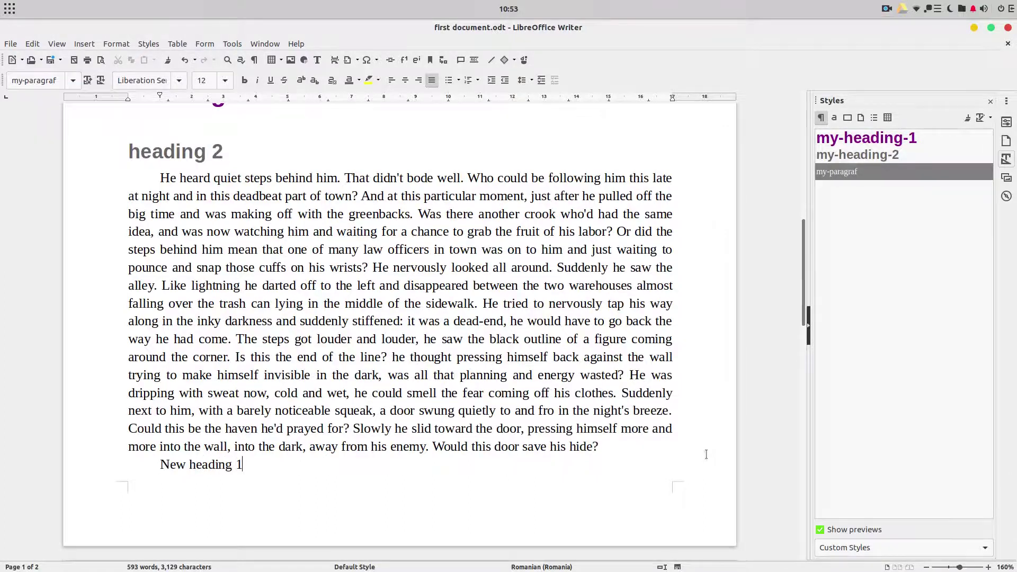
key("Return")
type("8")
key("BackSpace")
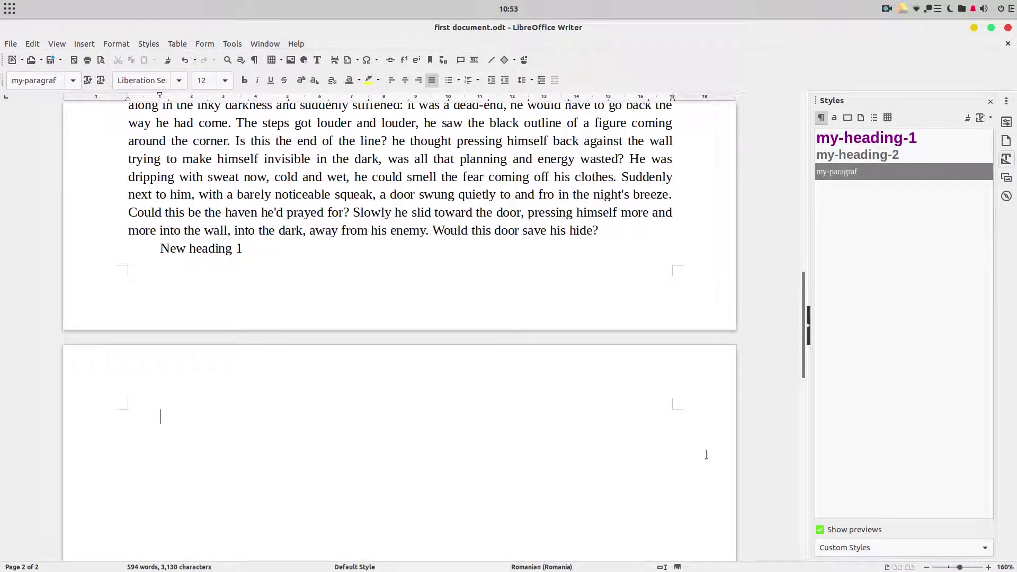
- Apply the my-heading-1 style to the "New heading 1" line
left_click_drag(279, 240, 93, 246)
double_click(865, 140)
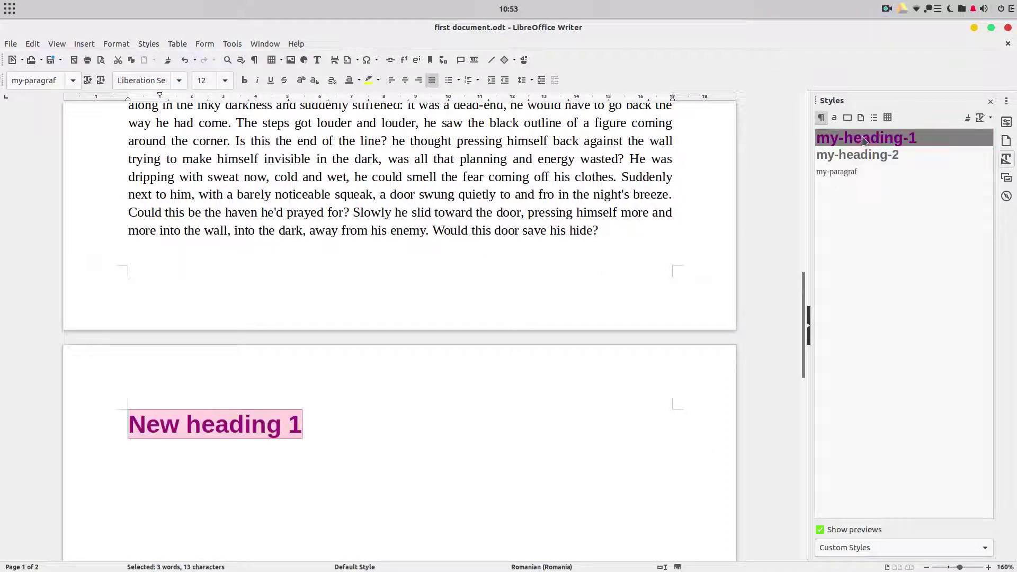
left_click(356, 416)
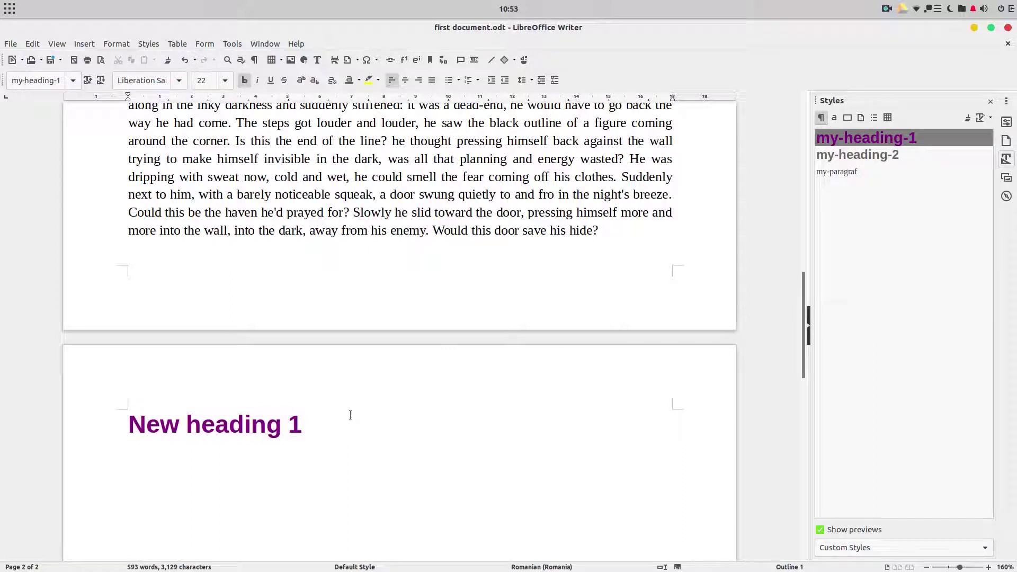
- Add the line "My heading2" directly below "New heading 1" and start a new paragraph after it
type("m")
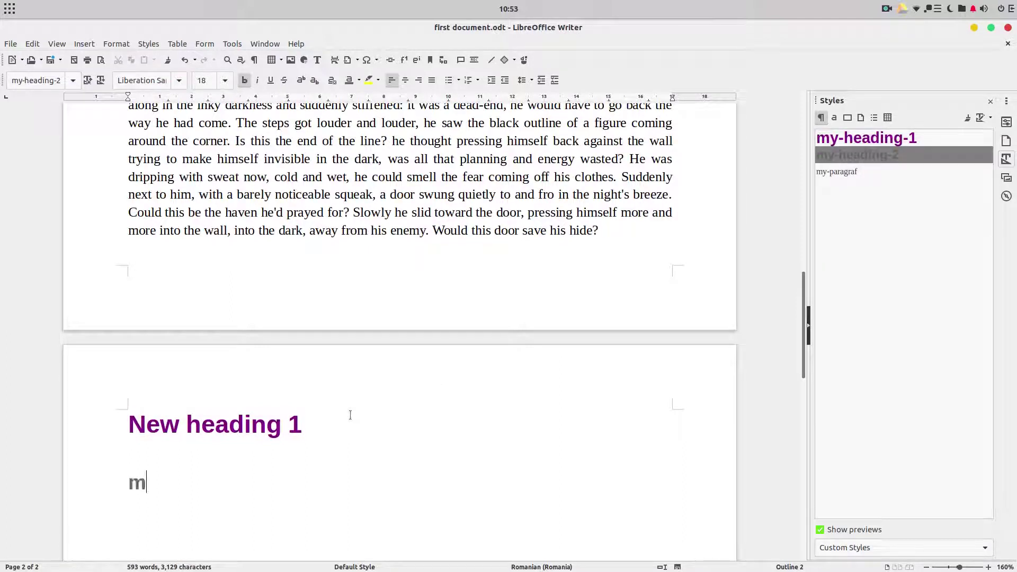
type("y headinbg")
key("BackSpace")
key("BackSpace")
key("BackSpace")
type("ng2")
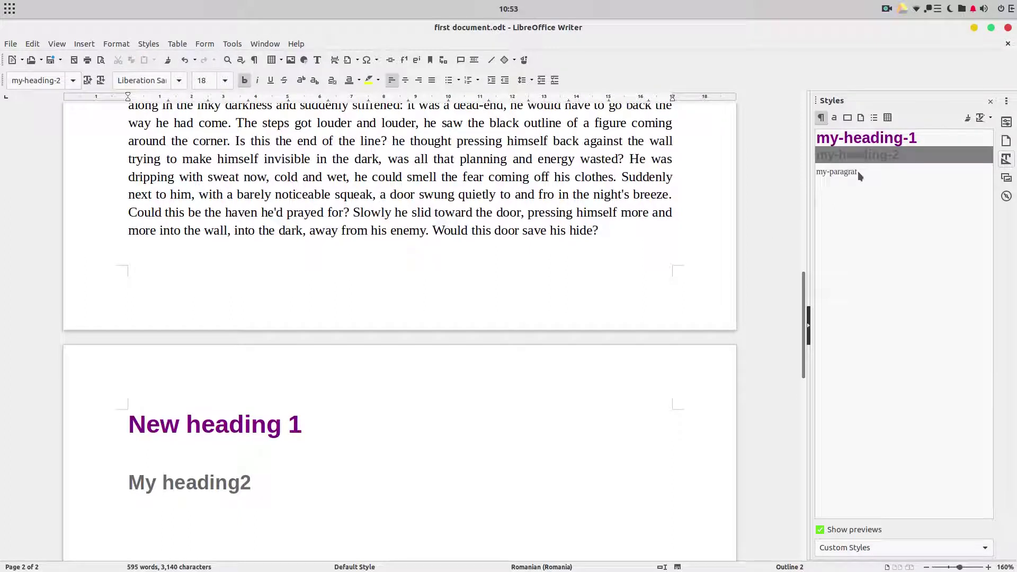
key("Return")
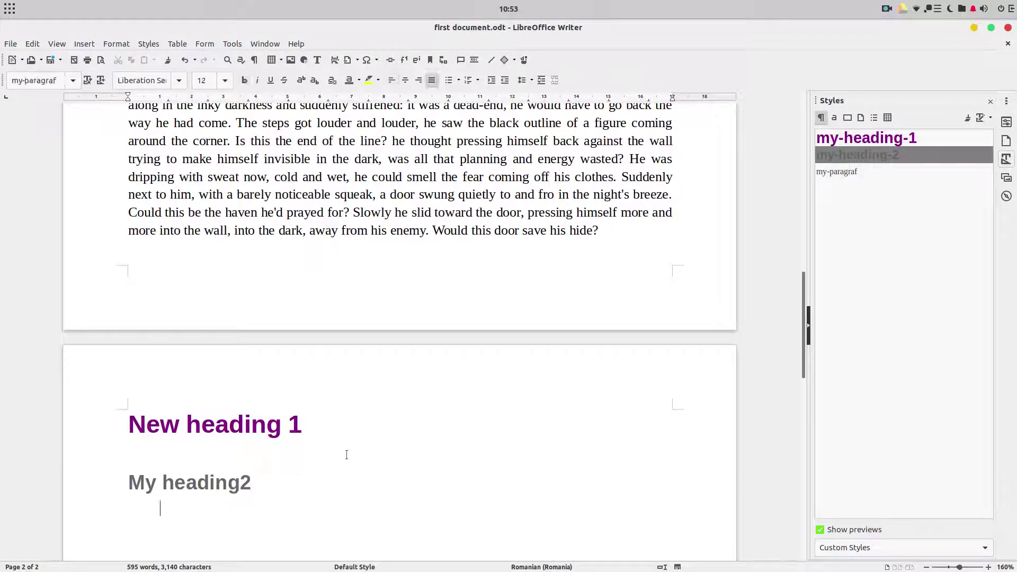
- Write "My first paragraph." below "My heading2" and insert the dummy text AutoText (dt) after it
type("My firts")
key("BackSpace")
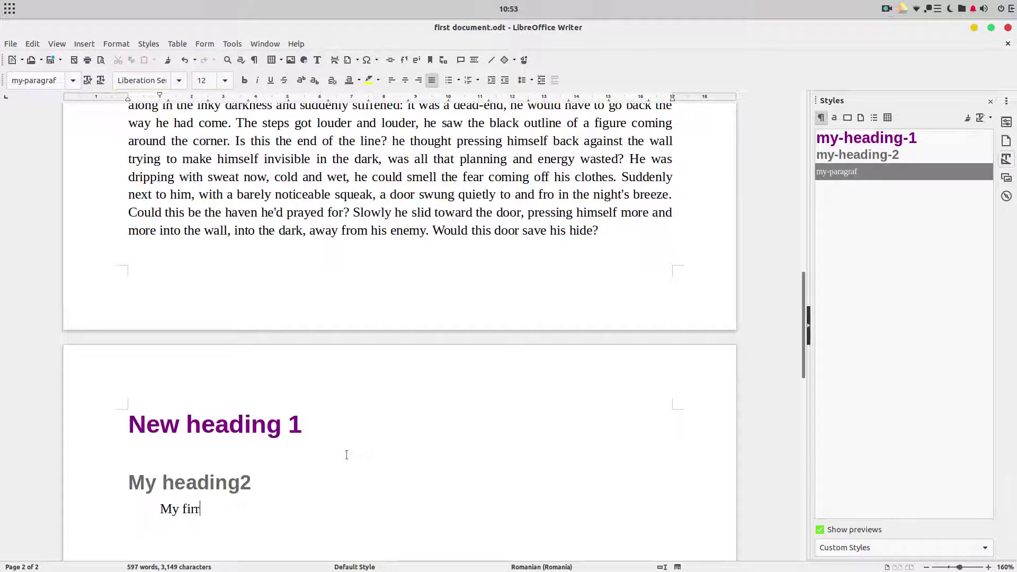
type("st paragraph./")
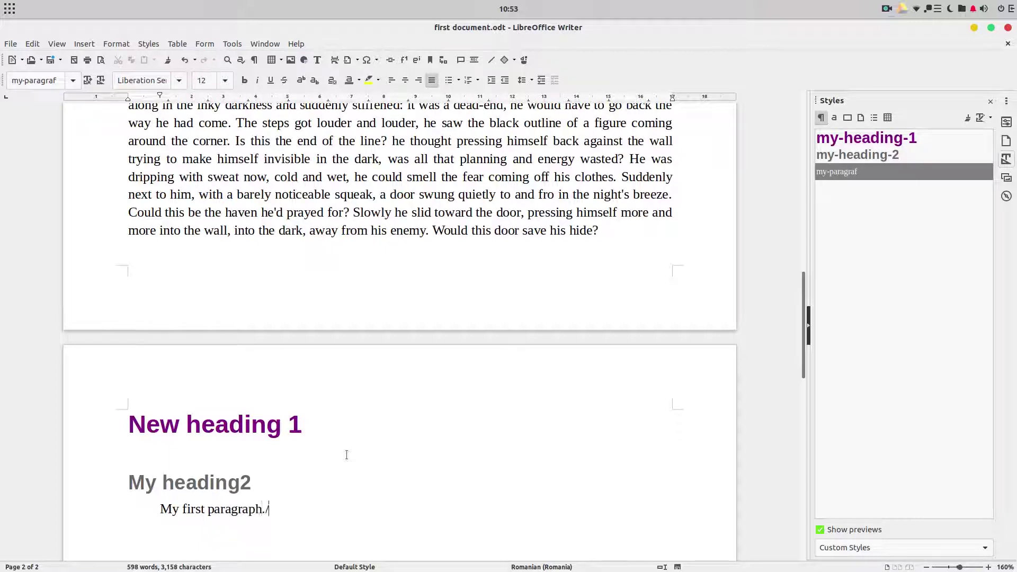
type(" dt")
key("F3")
- Review the headings and body text across both pages and return to the start of the document
scroll(373, 424, "up", 5)
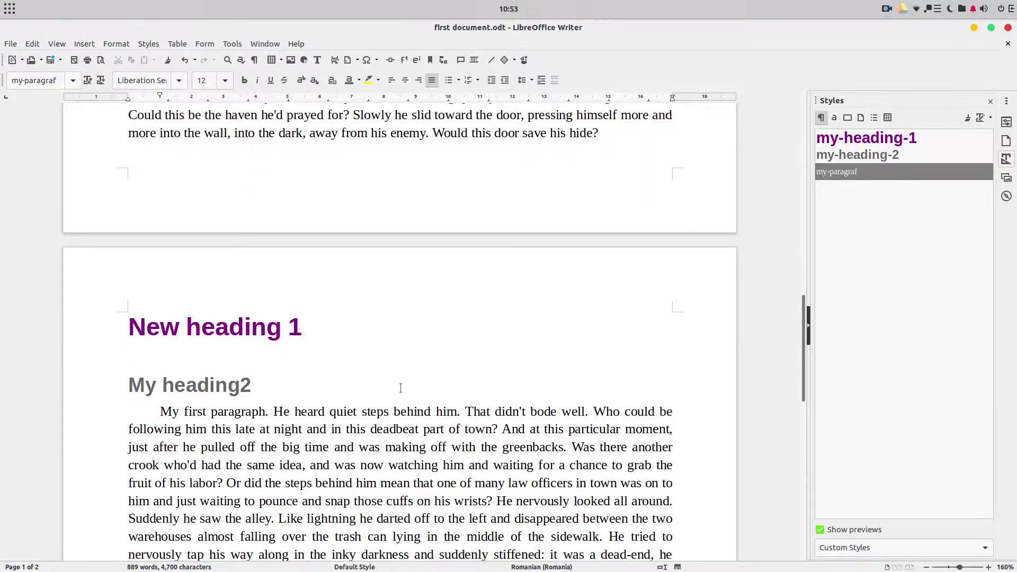
scroll(401, 388, "down", 8)
scroll(381, 379, "up", 10)
scroll(366, 368, "up", 3)
scroll(366, 369, "down", 8)
scroll(365, 357, "up", 6)
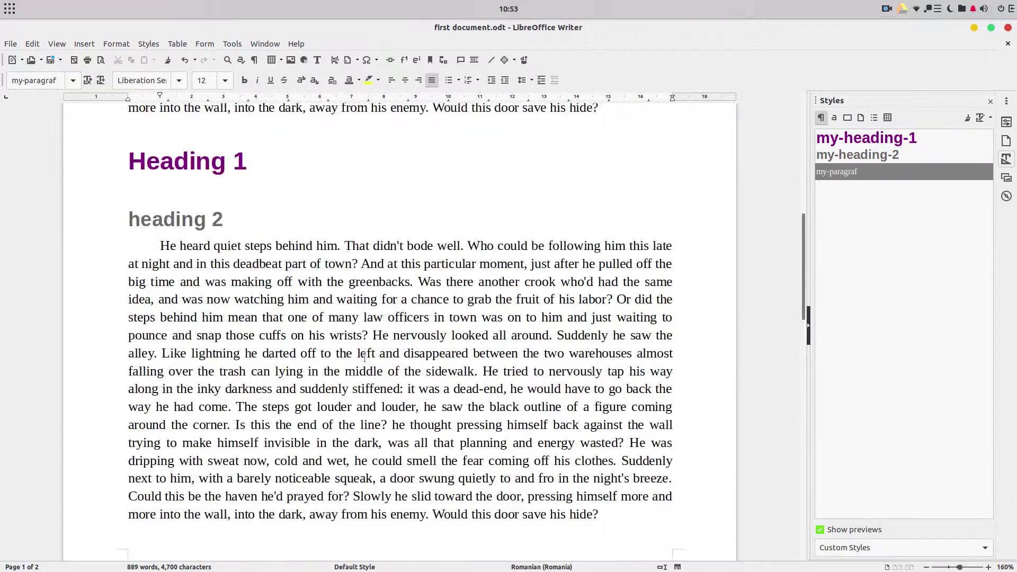
scroll(365, 357, "up", 2)
scroll(378, 341, "down", 4, "ctrl")
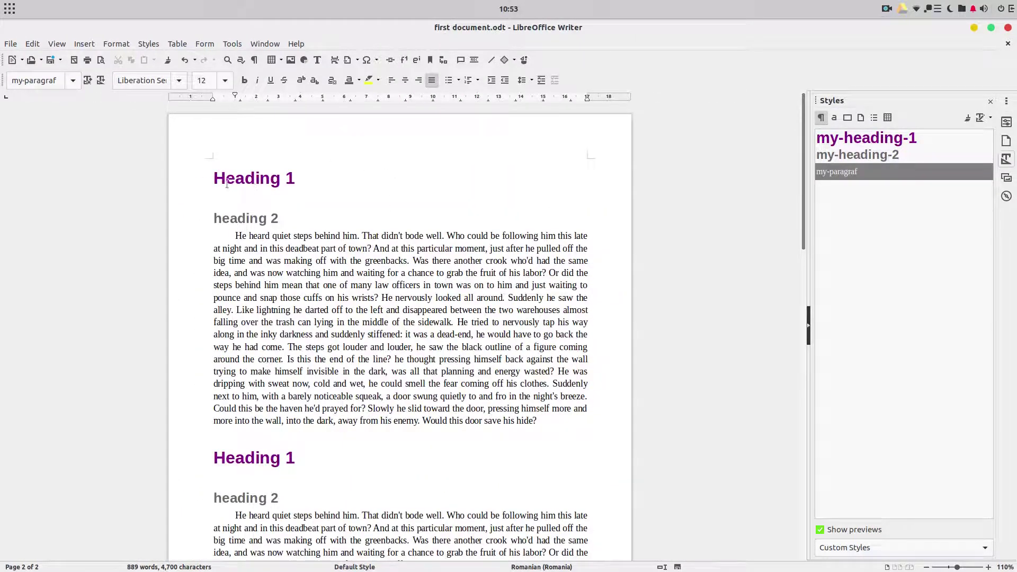
- Set the first "Heading 1" line to font size 16 and update the my-heading-1 style to match
left_click_drag(215, 178, 320, 177)
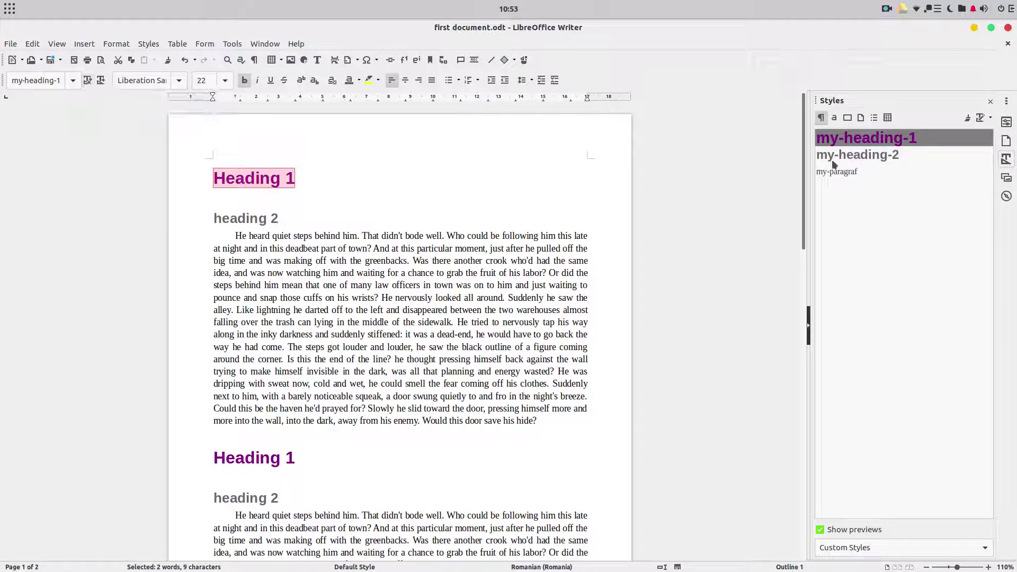
left_click(982, 121)
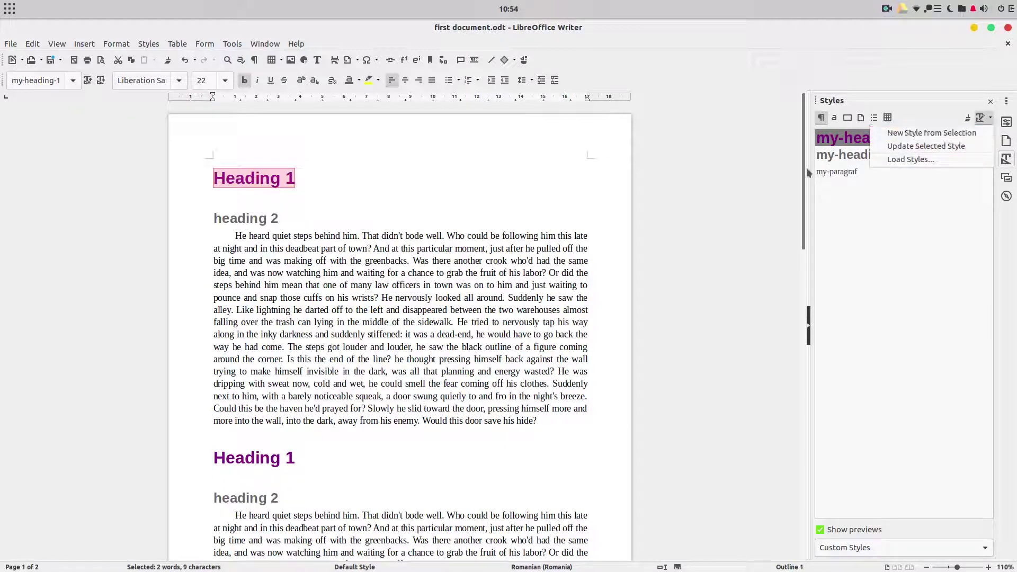
left_click(926, 146)
left_click(335, 179)
left_click_drag(336, 179, 190, 177)
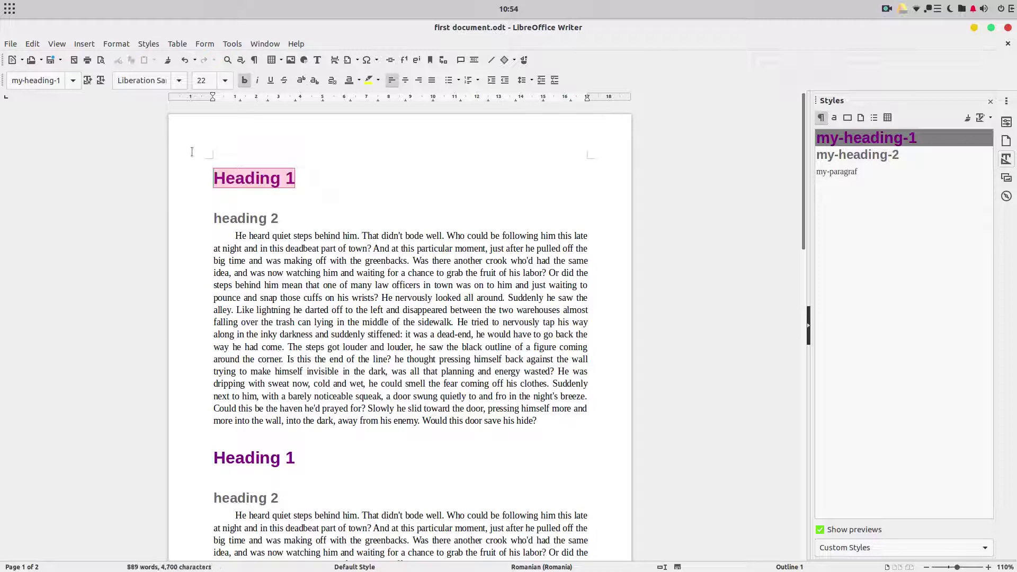
left_click(225, 83)
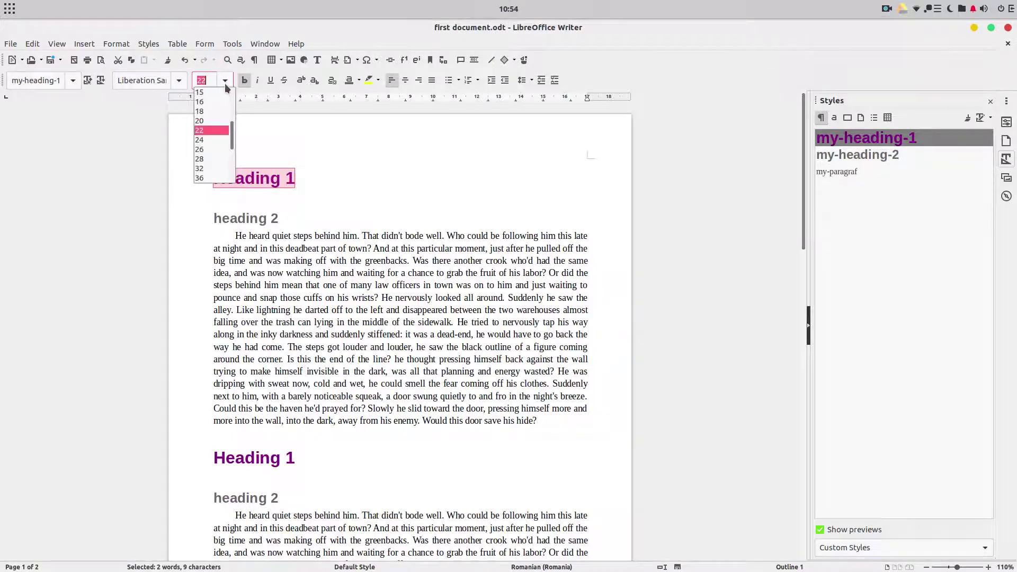
left_click(217, 102)
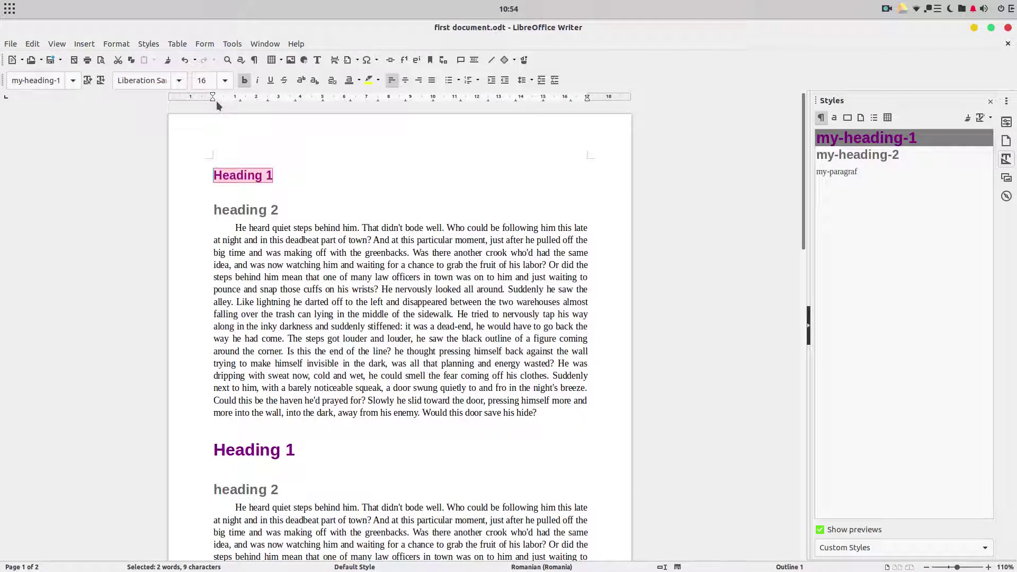
left_click(88, 82)
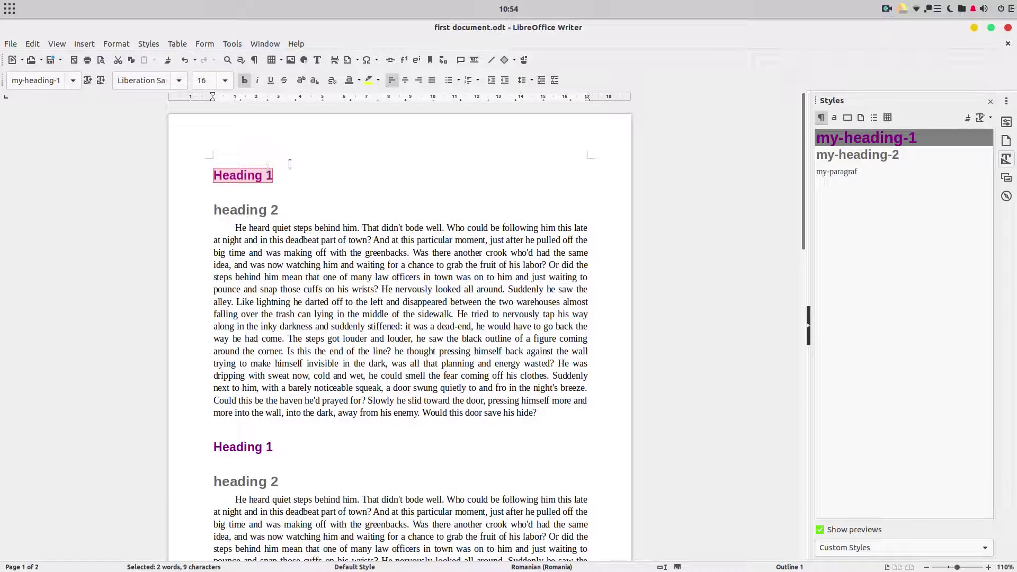
- Set the first "Heading 1" line's line spacing to 1 and update the my-heading-1 style from it
left_click(523, 81)
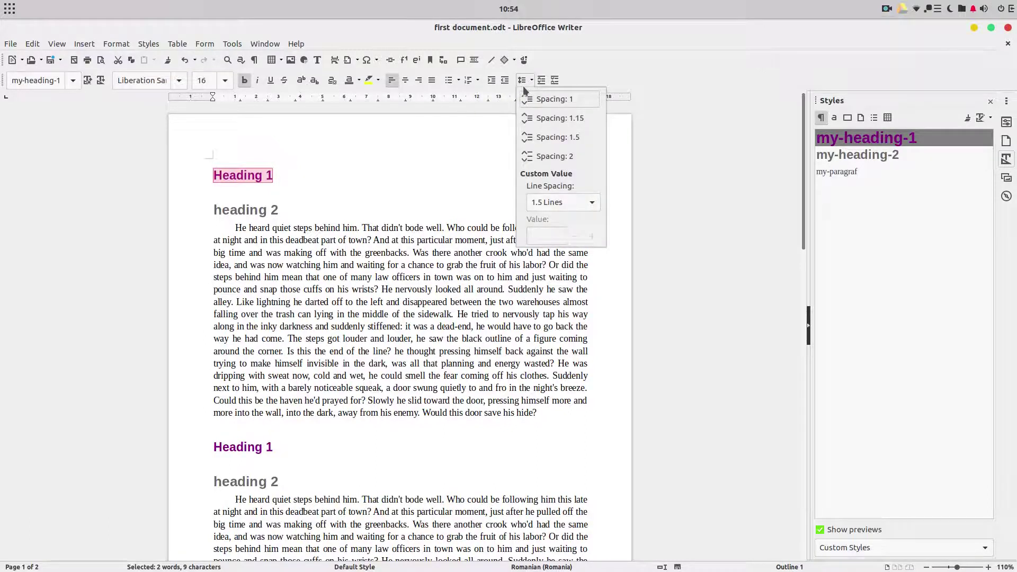
left_click(528, 118)
left_click(523, 81)
left_click(528, 99)
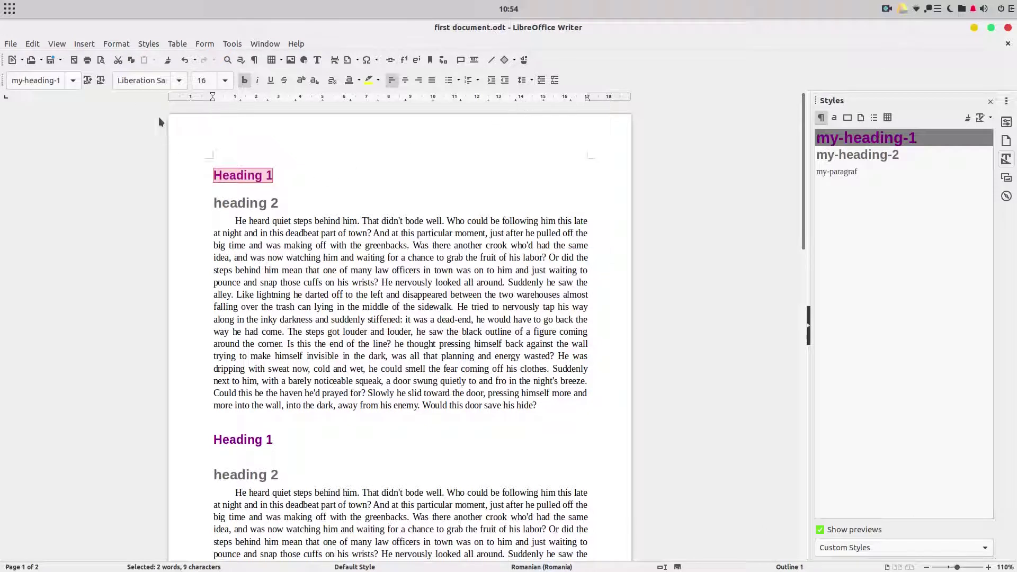
left_click(88, 81)
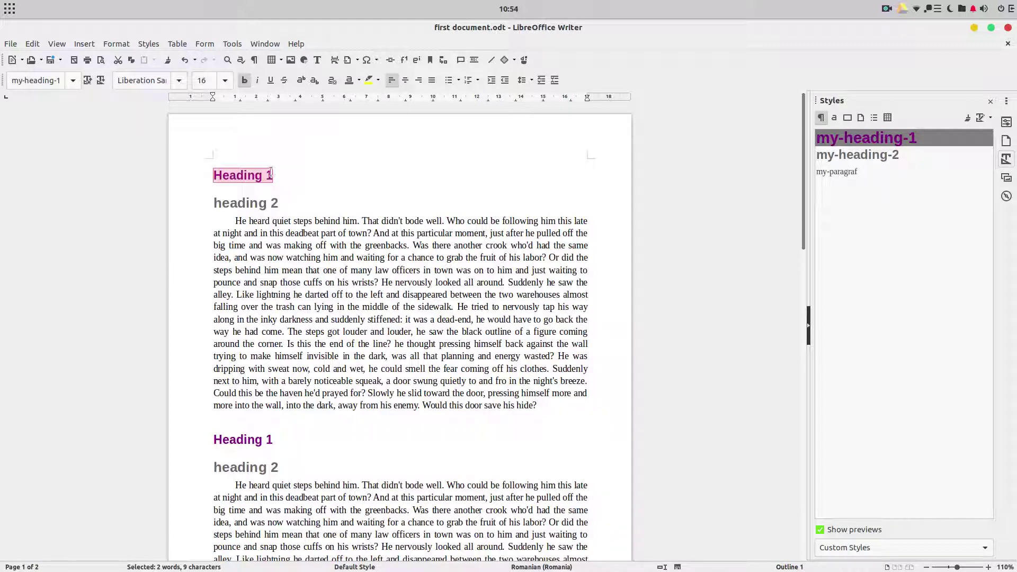
- Edit the my-heading-1 style's spacing to 0,12 cm above and 0,11 cm below the paragraph
right_click(849, 142)
left_click(857, 169)
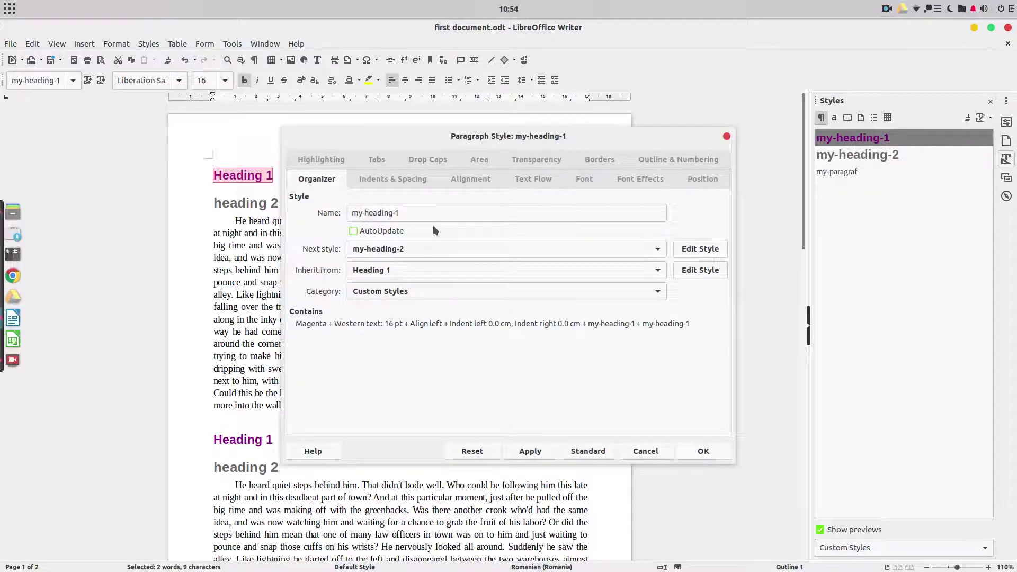
left_click(413, 180)
left_click(438, 308)
left_click(439, 307)
left_click(439, 307)
left_click(439, 328)
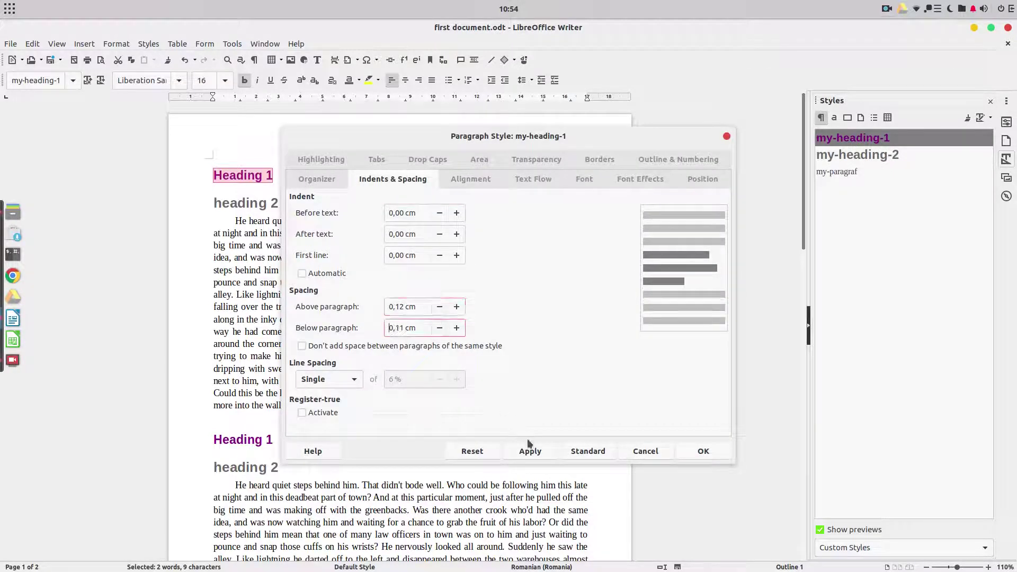
left_click(530, 451)
left_click(703, 450)
left_click(362, 248)
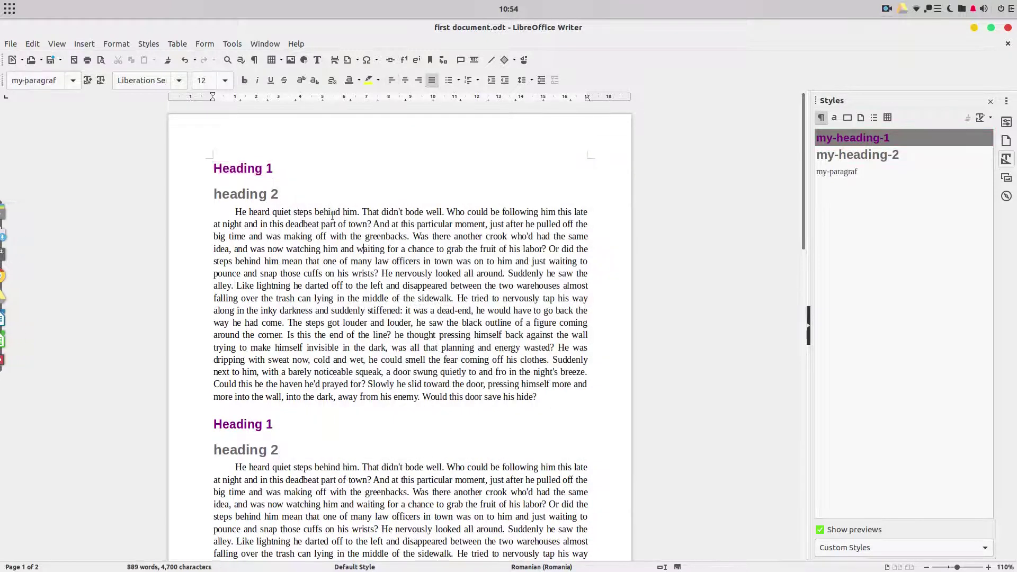
- Make the first "heading 2" line blue at font size 12 and update the my-heading-2 style to match
left_click_drag(287, 194, 213, 194)
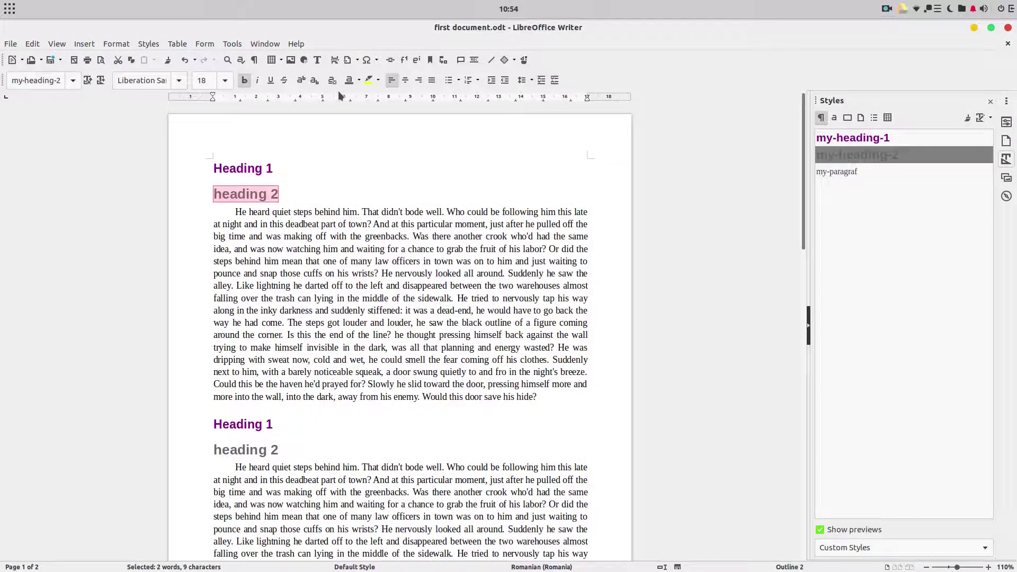
left_click(359, 81)
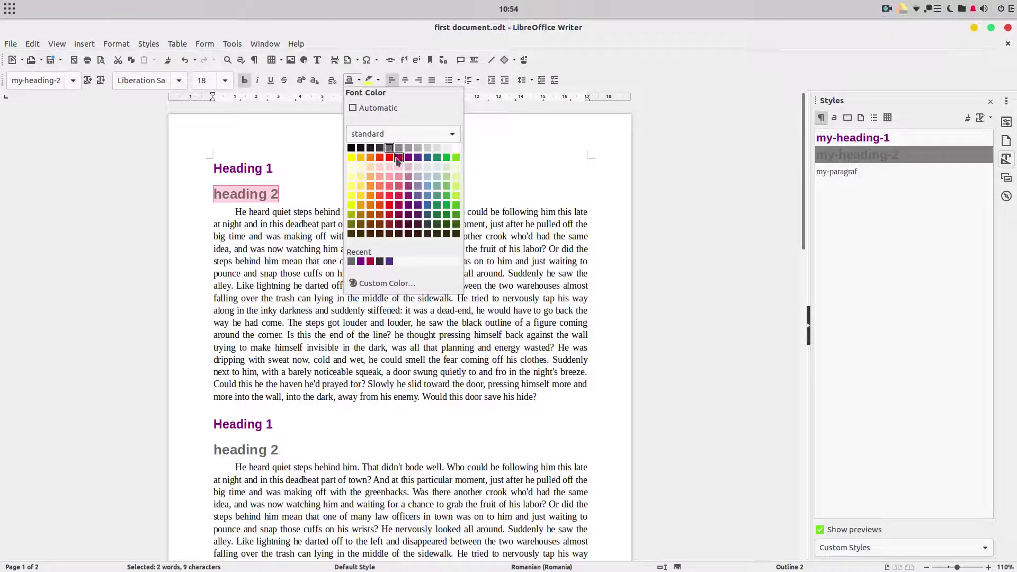
left_click(425, 157)
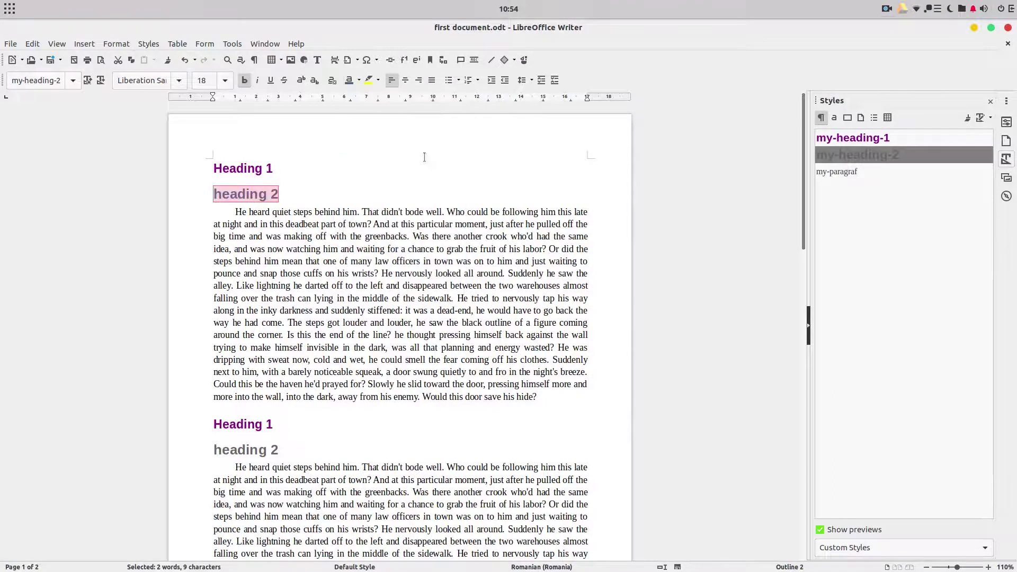
left_click(208, 82)
type("12")
key("Return")
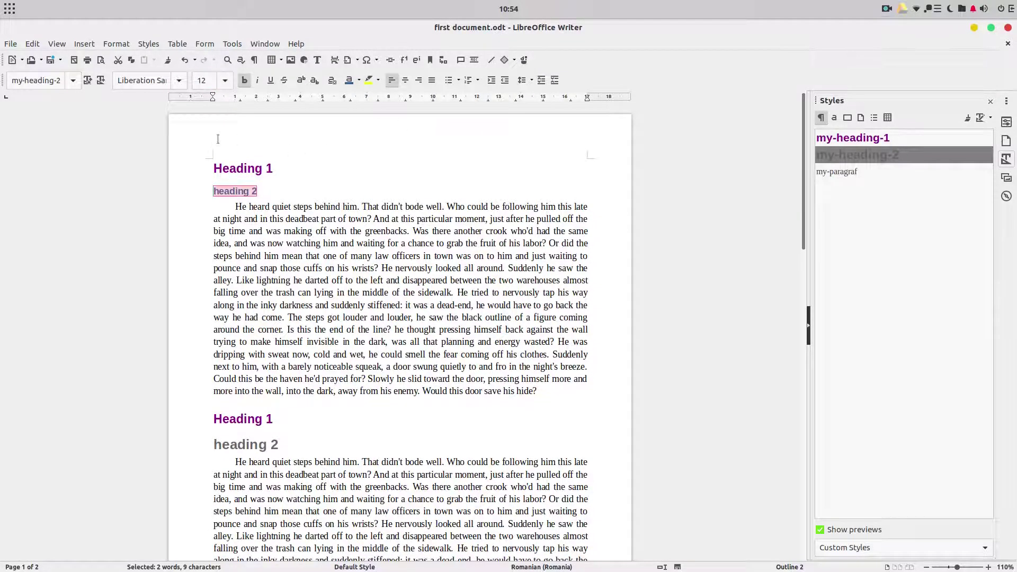
left_click(87, 84)
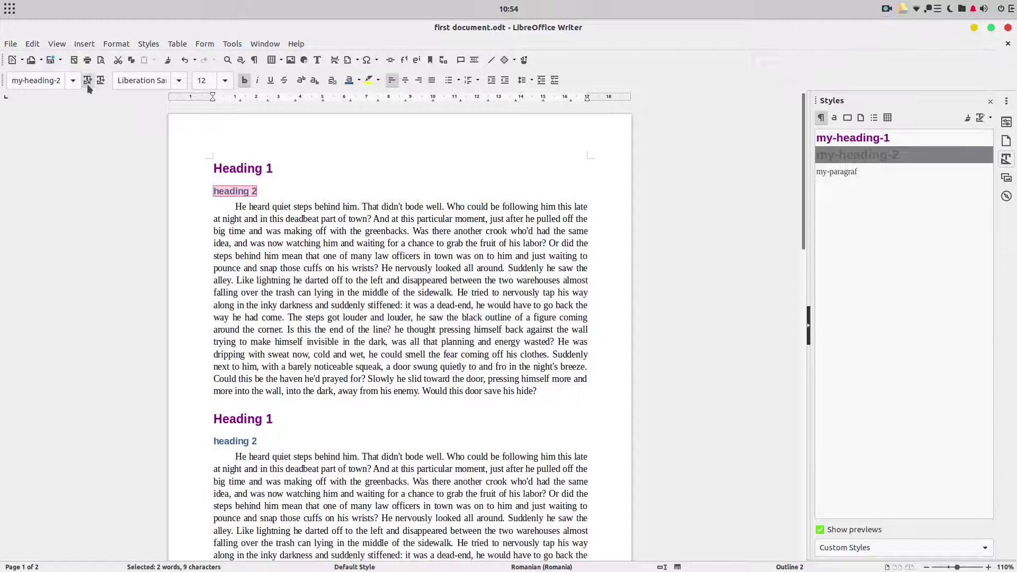
- Set the first "heading 2" line to font size 13 and update the my-heading-2 style from it
double_click(210, 85)
type("13")
key("Return")
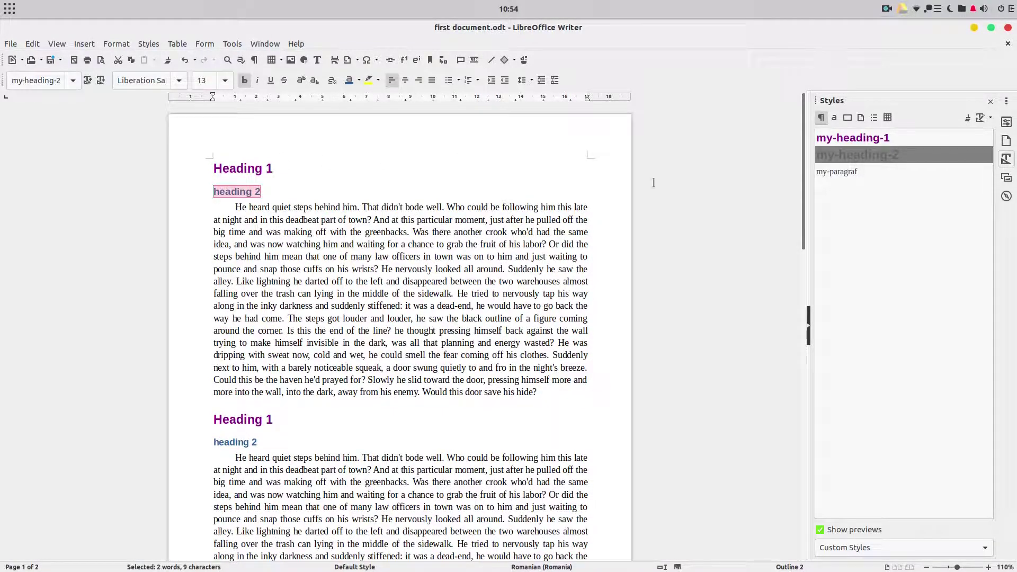
left_click(986, 117)
left_click(976, 147)
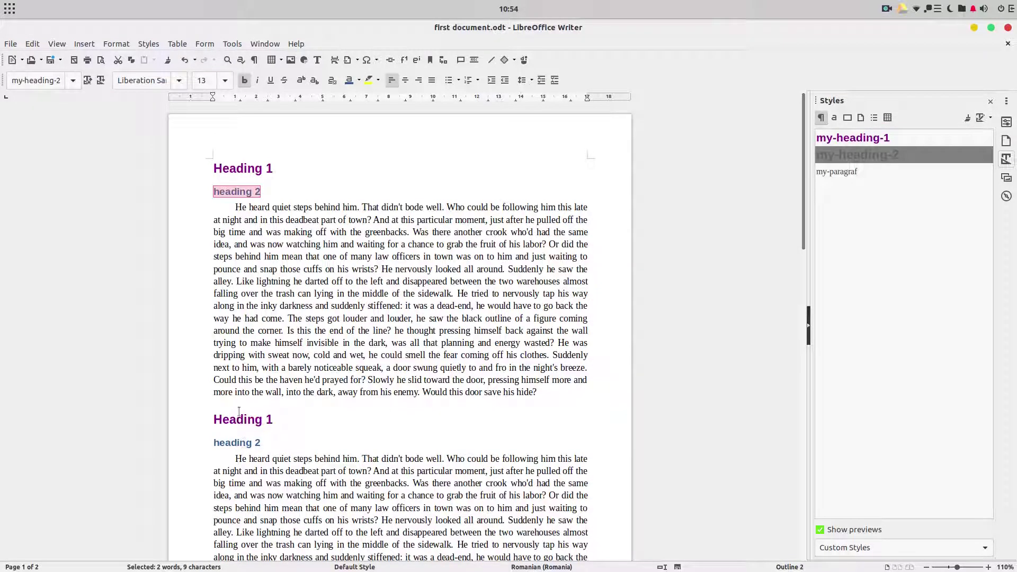
left_click(258, 240)
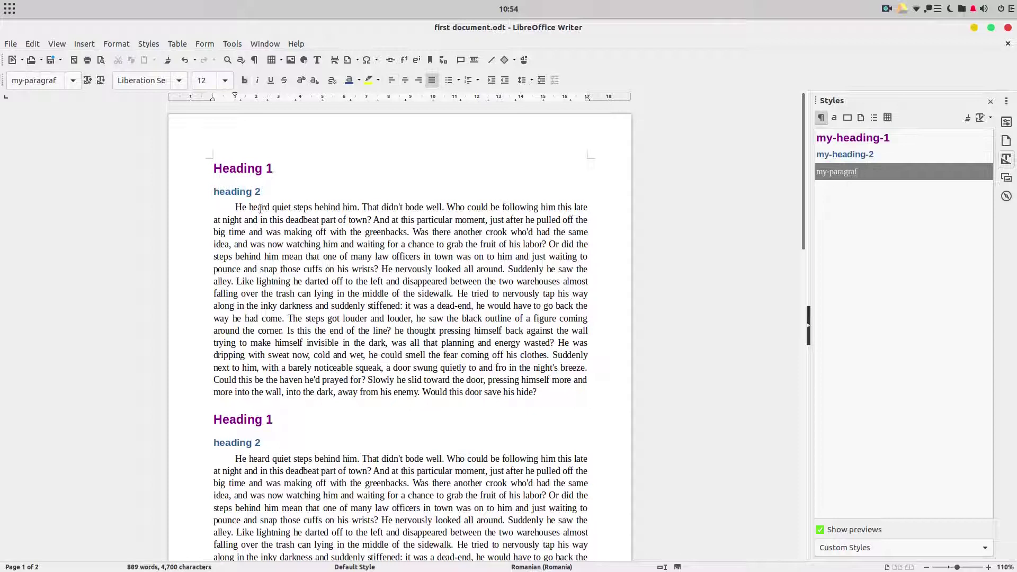
- Set the body paragraph below the first "heading 2" to font size 11
left_click_drag(233, 207, 565, 392)
left_click(204, 80)
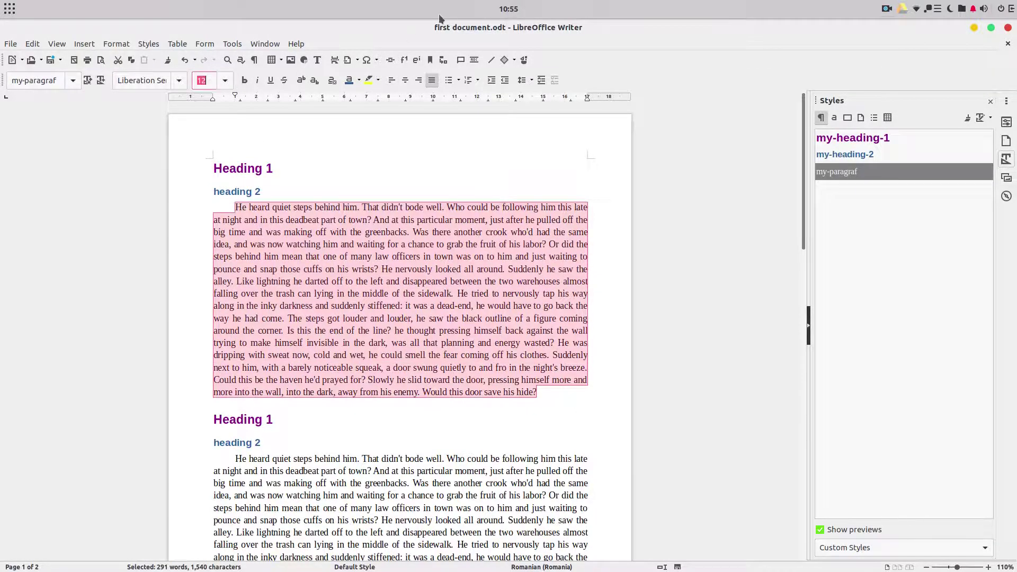
type("11")
key("Return")
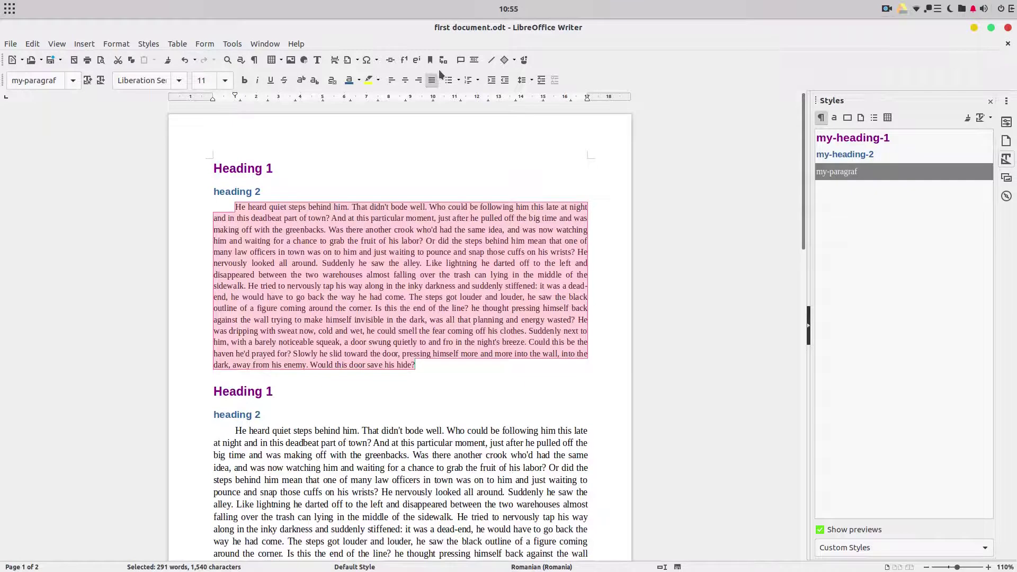
- Set the body paragraph below the first "heading 2" to font size 10
left_click(352, 266)
left_click_drag(415, 365, 225, 204)
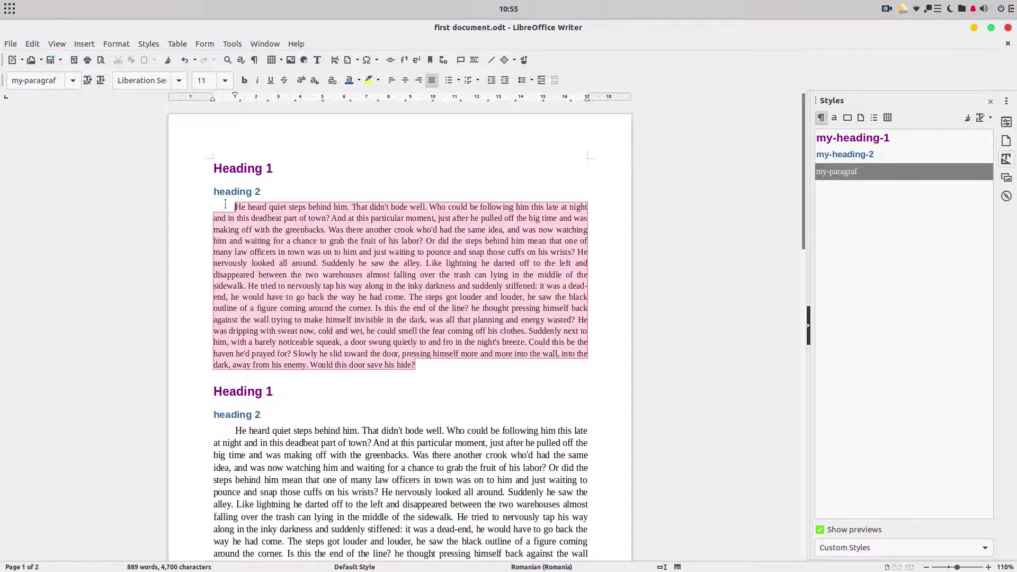
left_click(204, 80)
type("10")
key("Return")
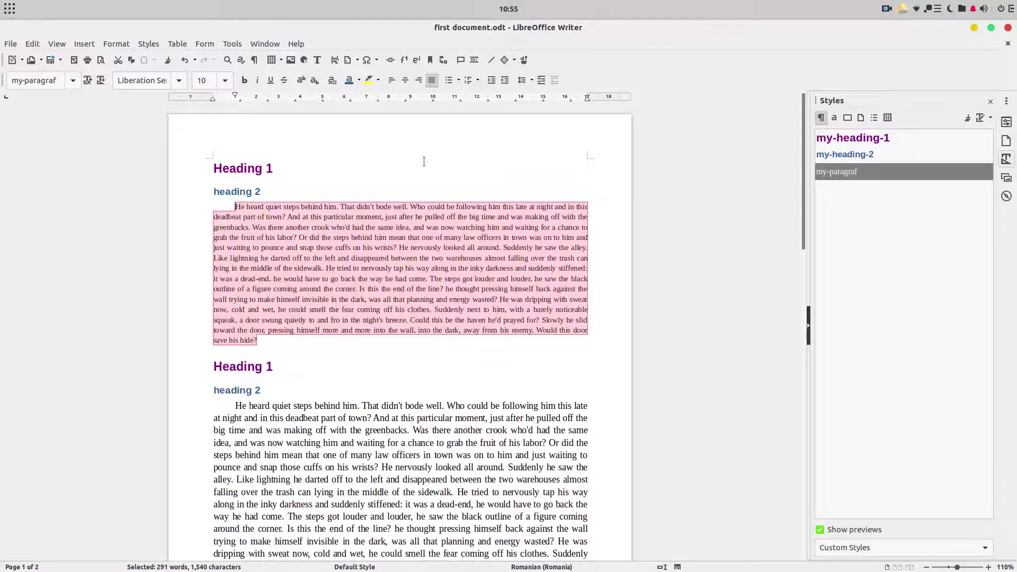
- Change the first body paragraph's font color to dark gray
left_click(373, 207)
mouse_move(221, 205)
left_mouse_down()
mouse_move(333, 320)
mouse_move(335, 346)
mouse_move(216, 224)
mouse_move(233, 206)
left_mouse_up()
left_click(335, 346)
left_click(359, 80)
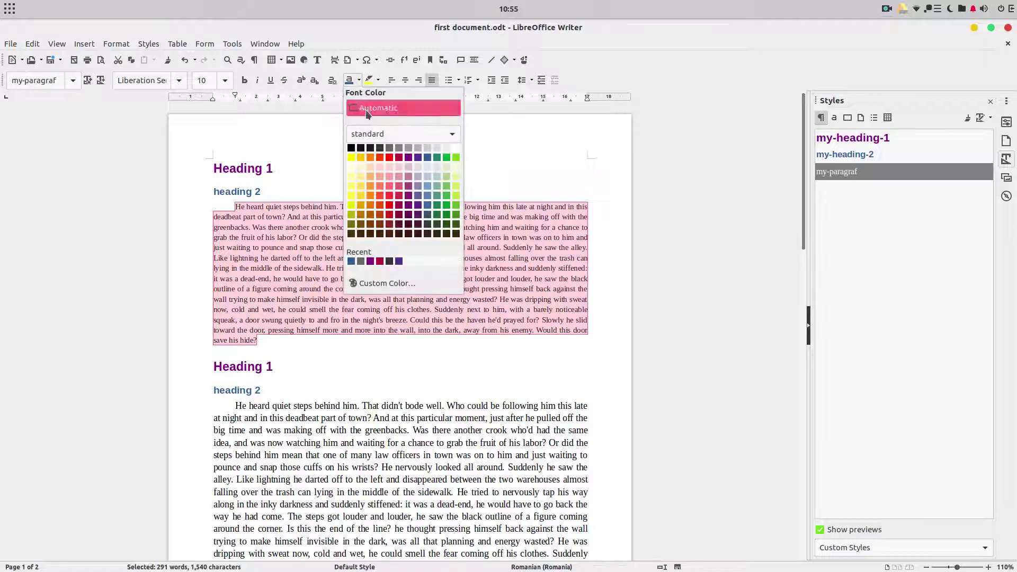
left_click(380, 148)
left_click(356, 217)
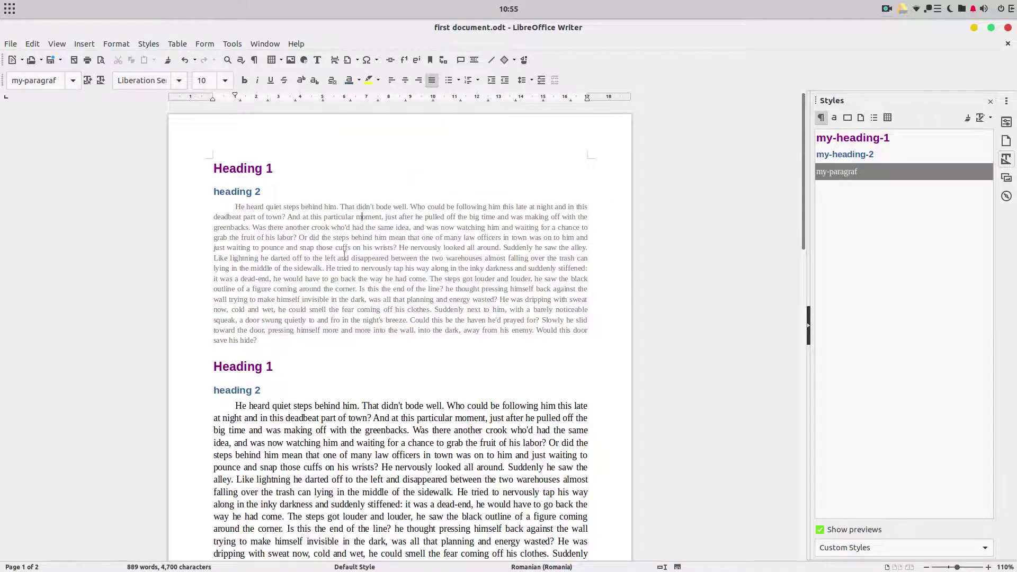
- Update the my-paragraf style from the first body paragraph's formatting
left_click_drag(237, 208, 268, 342)
left_click(270, 301)
left_click(989, 117)
left_click(965, 147)
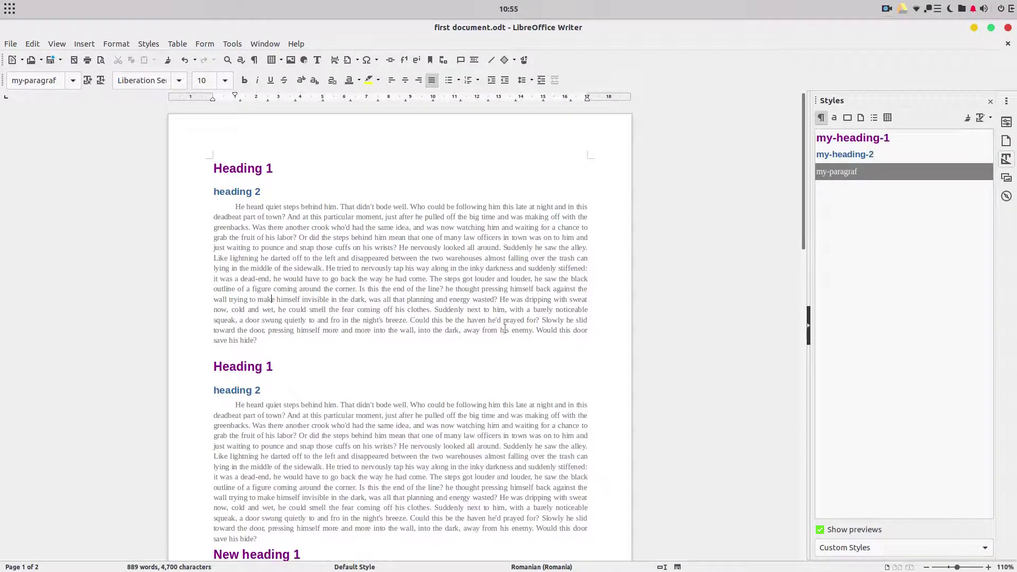
- Set the line "This is a new kind of text." to the Abyssinica SIL font at size 11
scroll(419, 374, "down", 12)
scroll(423, 375, "up", 4)
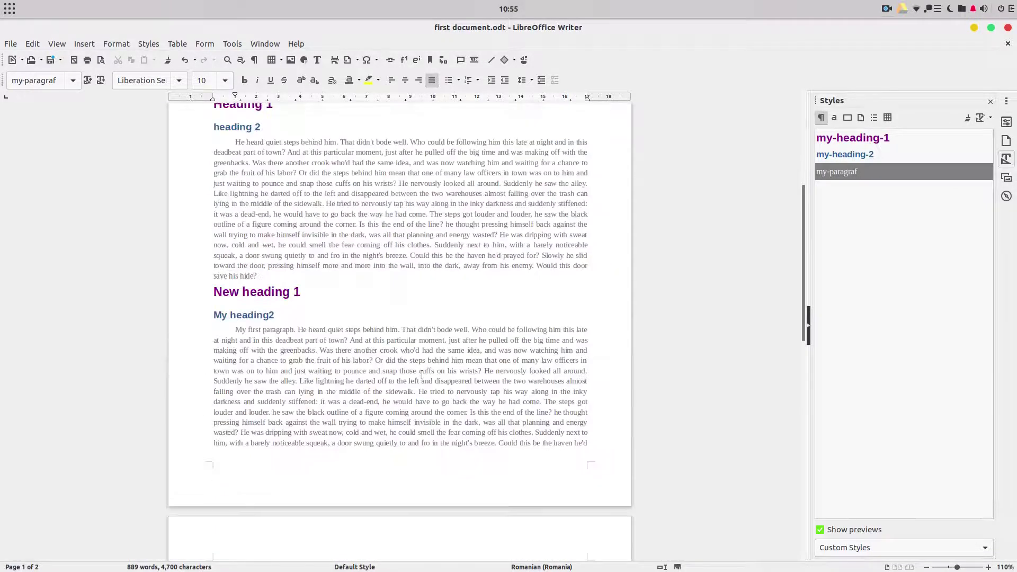
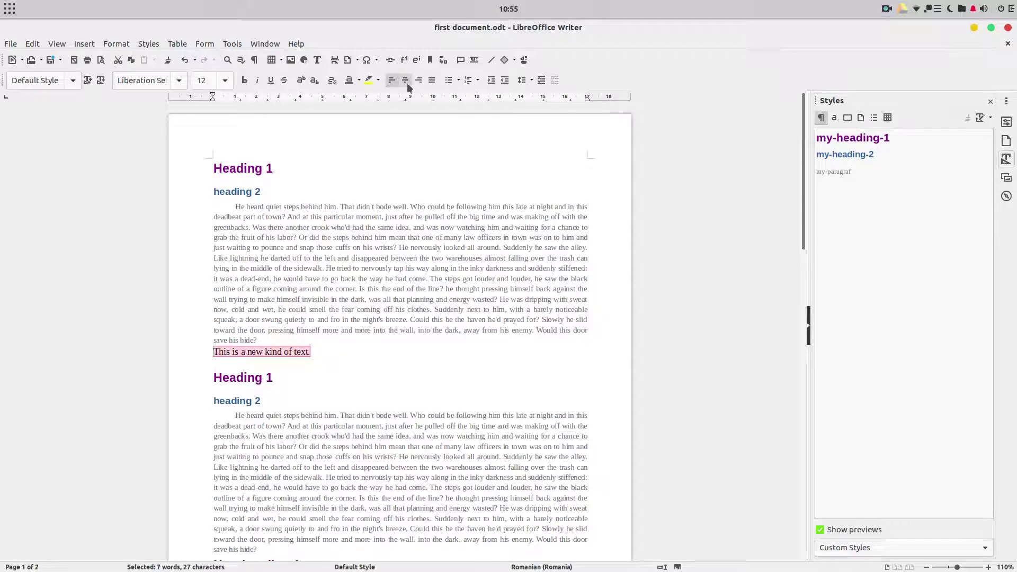
left_click(179, 80)
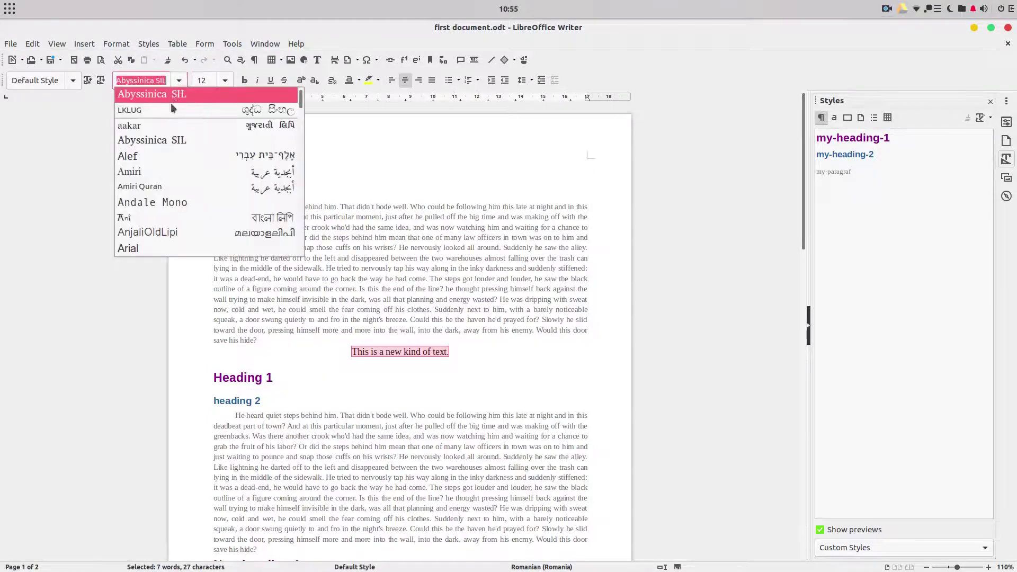
left_click(157, 145)
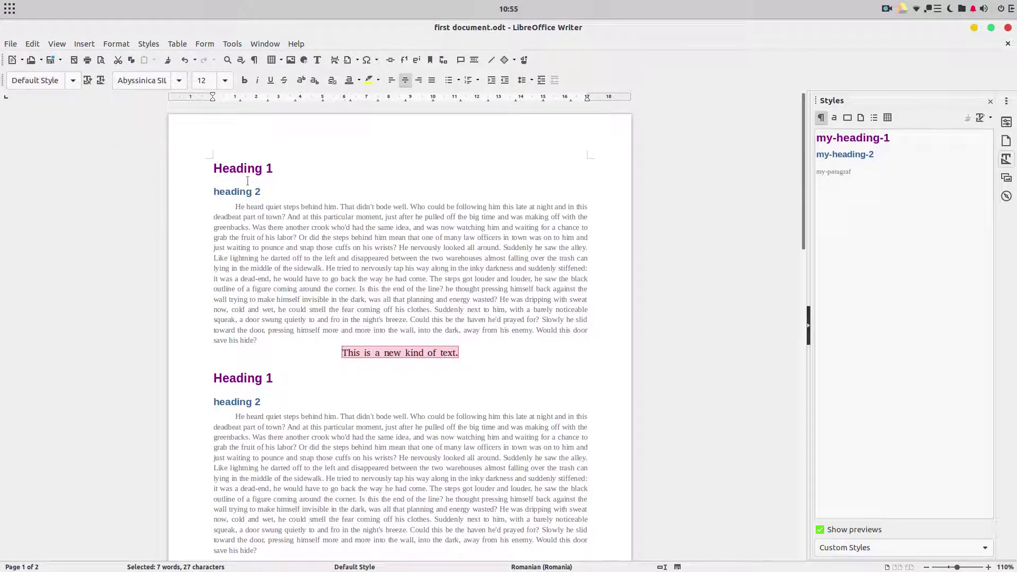
left_click(225, 80)
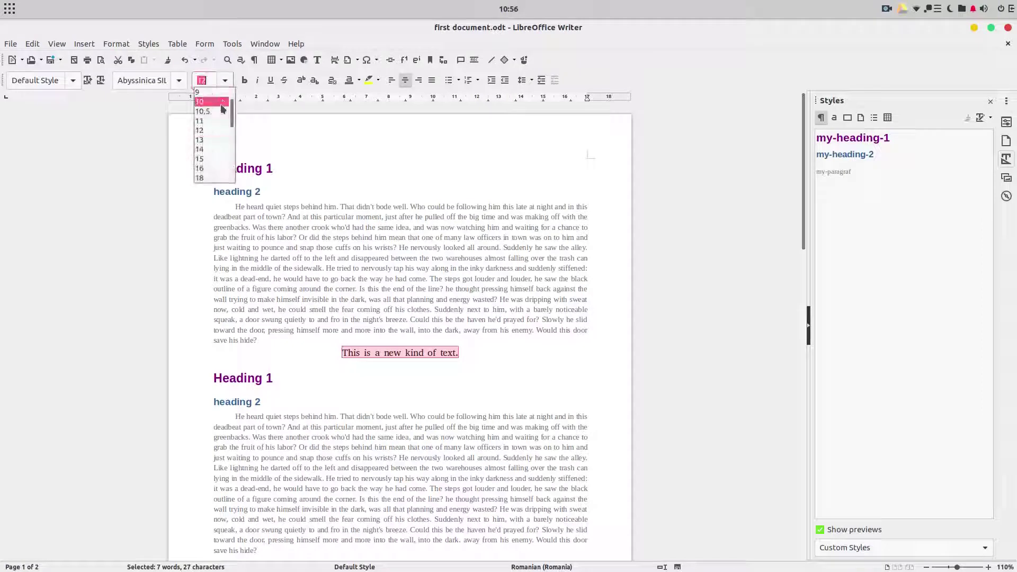
left_click(212, 121)
left_click(257, 80)
left_click(257, 80)
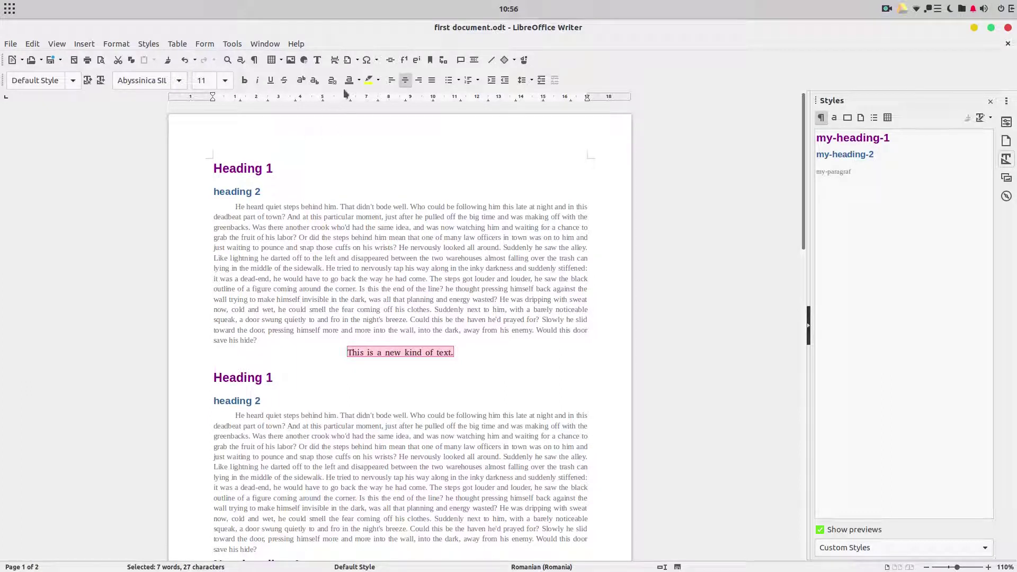
- Change the font color of the line "This is a new kind of text." to gray
left_click(359, 81)
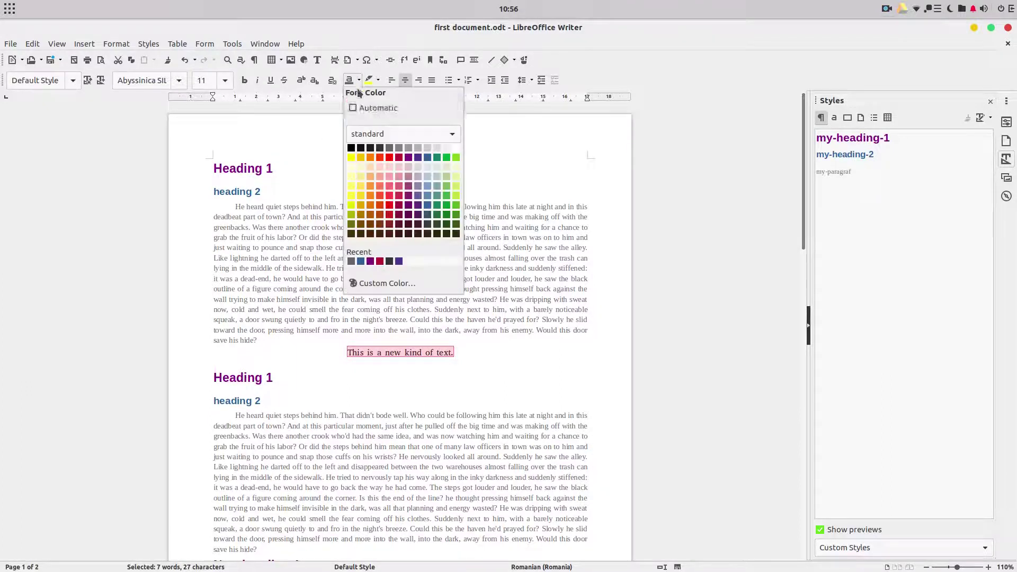
left_click(399, 148)
left_click(465, 353)
- Try an underline on the centered gray line and set its text in italics instead
left_click_drag(465, 353, 303, 349)
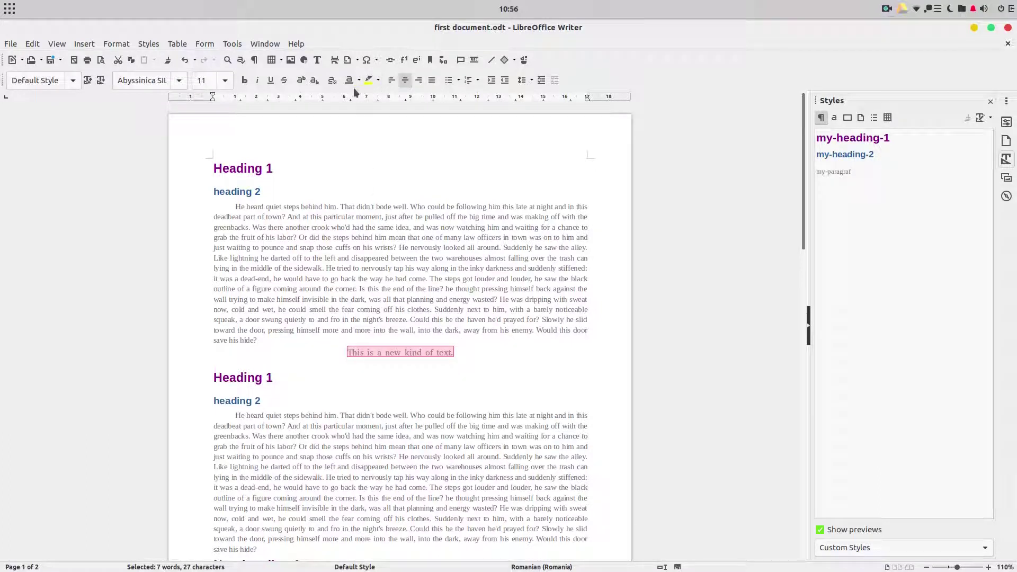
left_click(270, 80)
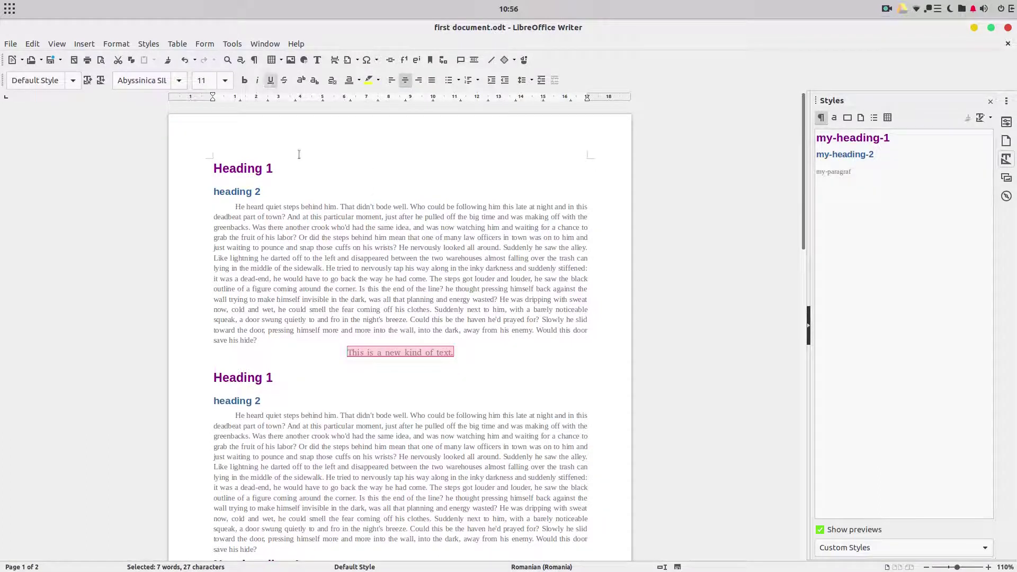
left_click(465, 354)
left_click_drag(472, 354, 328, 353)
left_click(258, 81)
left_click(485, 348)
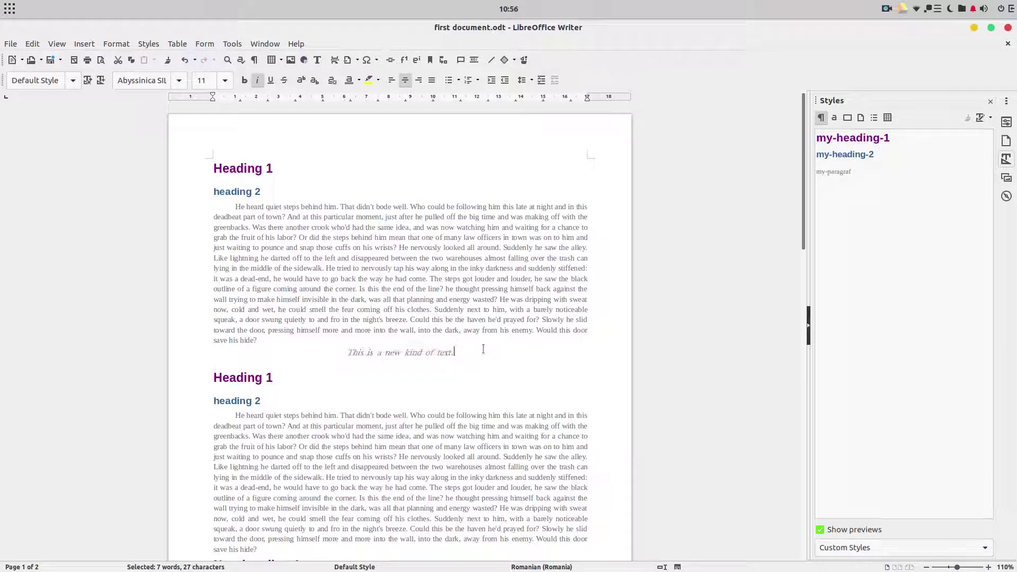
- Create a new paragraph style named my-underline from the formatted line "This is a new kind of text."
left_click_drag(467, 354, 341, 353)
left_click(981, 118)
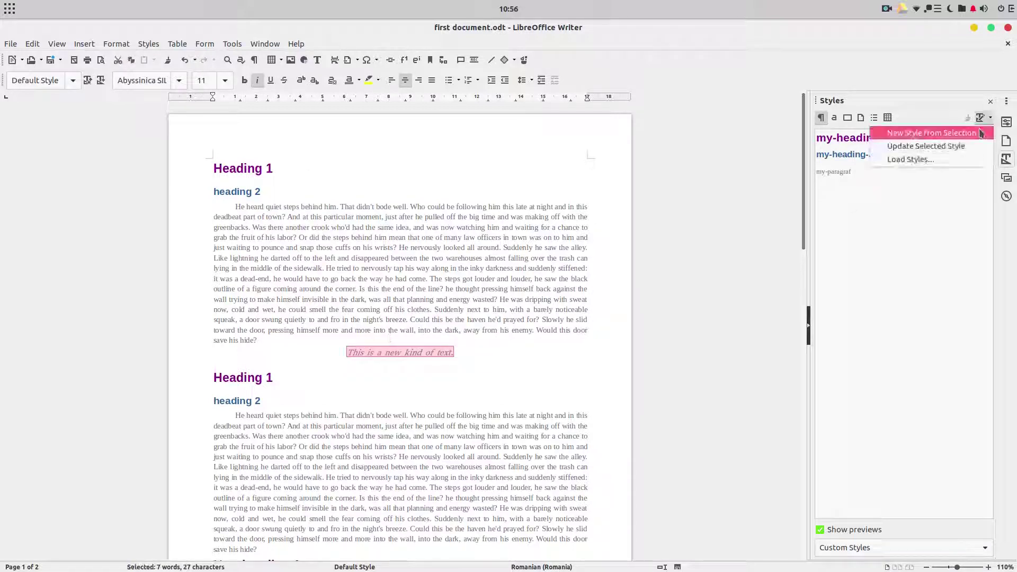
left_click(977, 134)
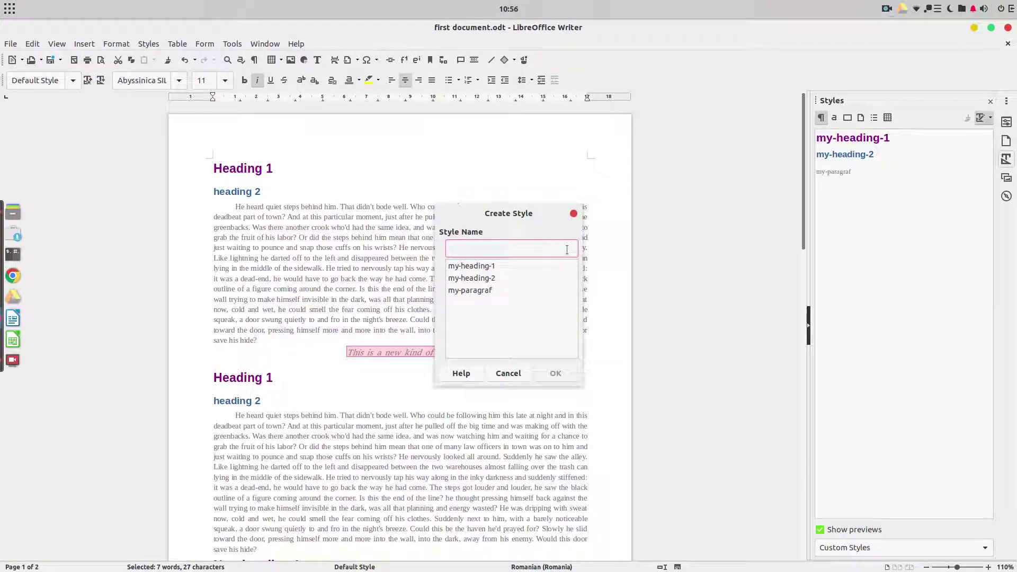
type("my-unde")
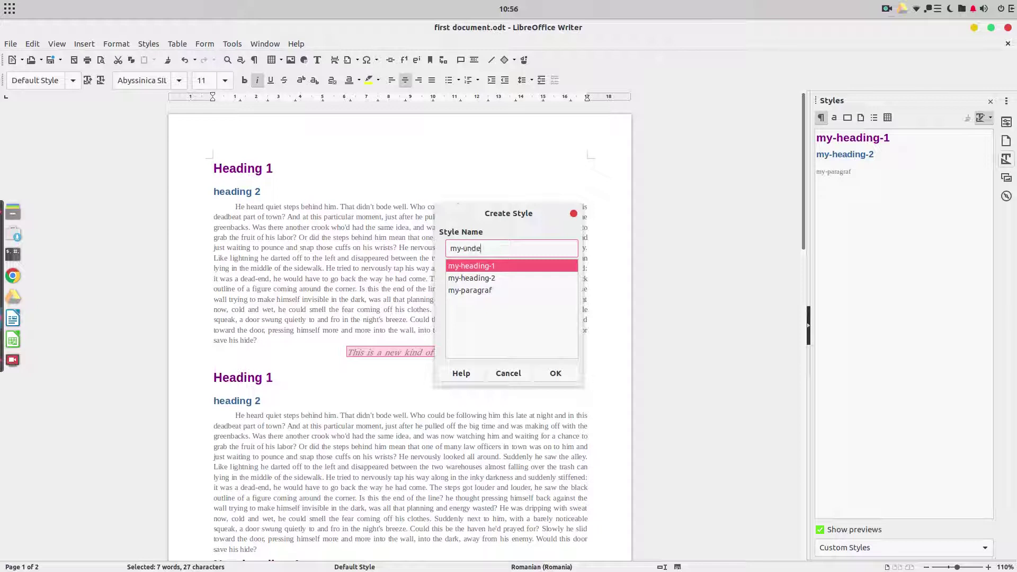
type("rline")
left_click(555, 373)
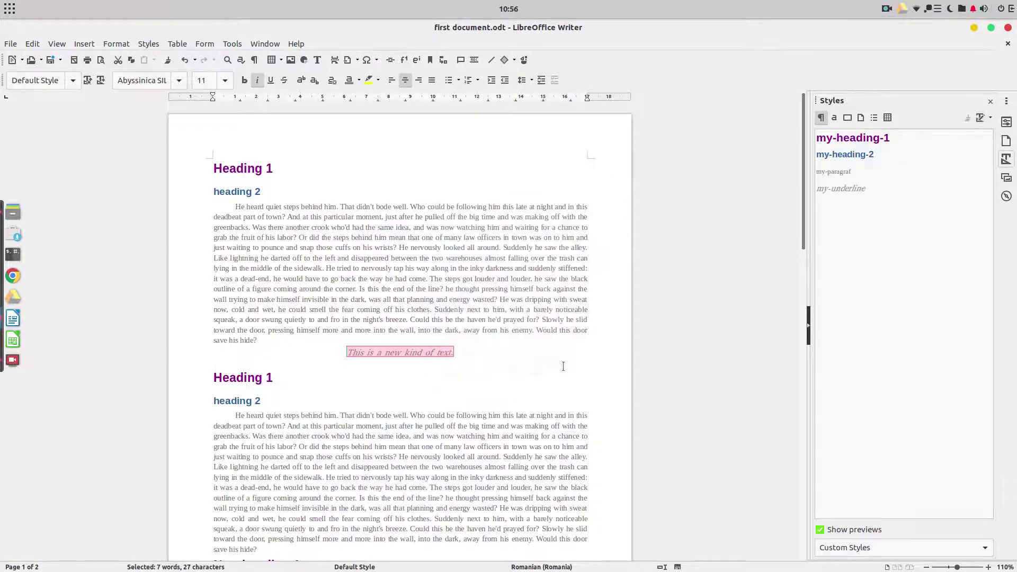
- Insert a new paragraph reading "Some text" after "the way he had come." in the second body paragraph
scroll(476, 371, "down", 5)
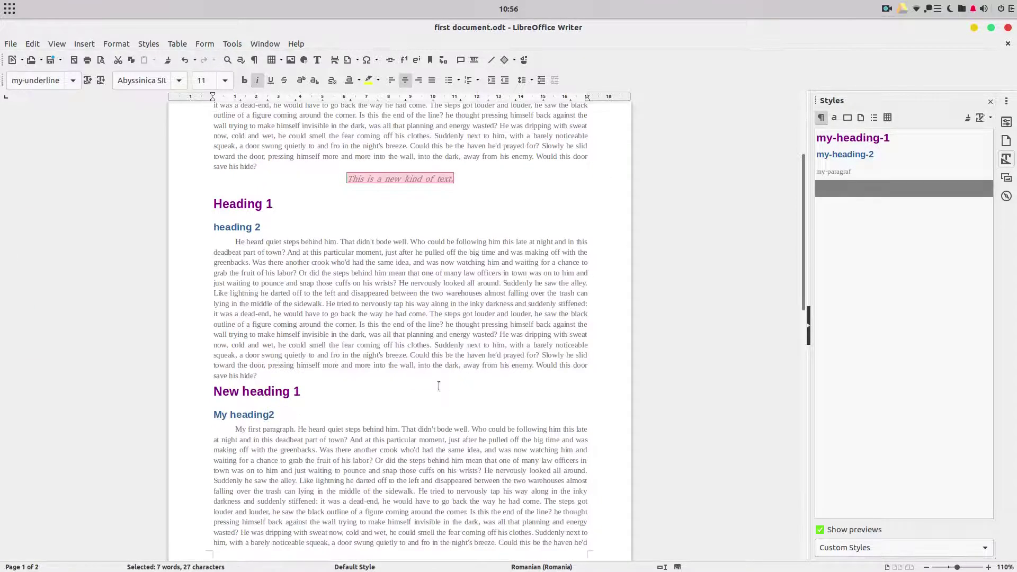
left_click(430, 314)
key("Return")
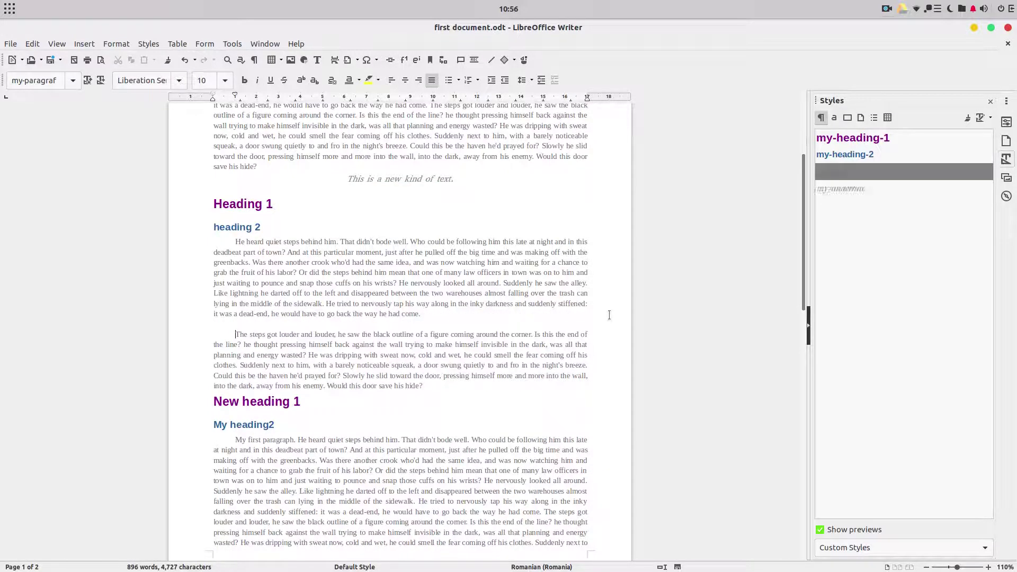
type("Some t")
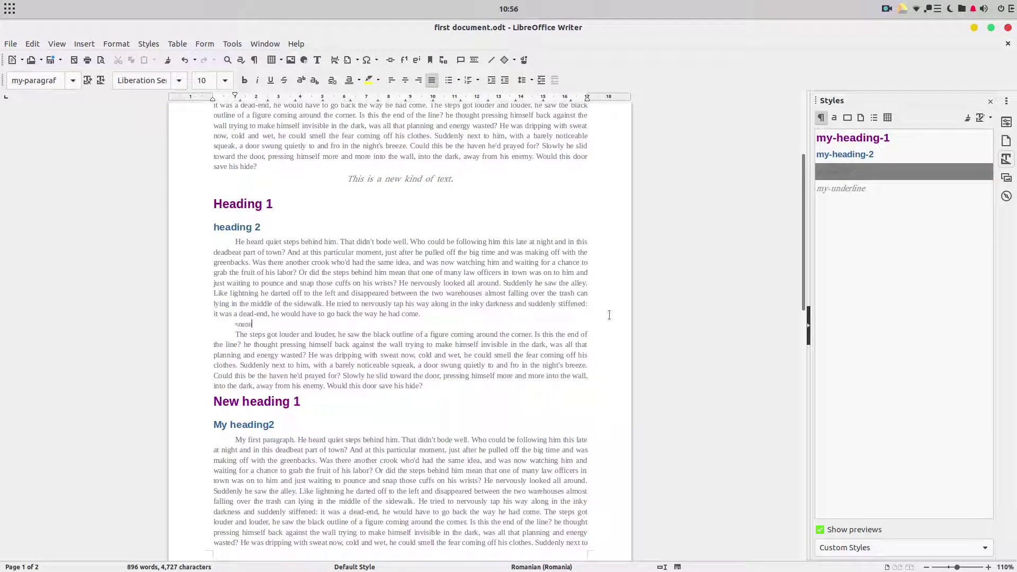
type("ext")
- Apply the my-underline style to the "Some text" line
key("shift+Home")
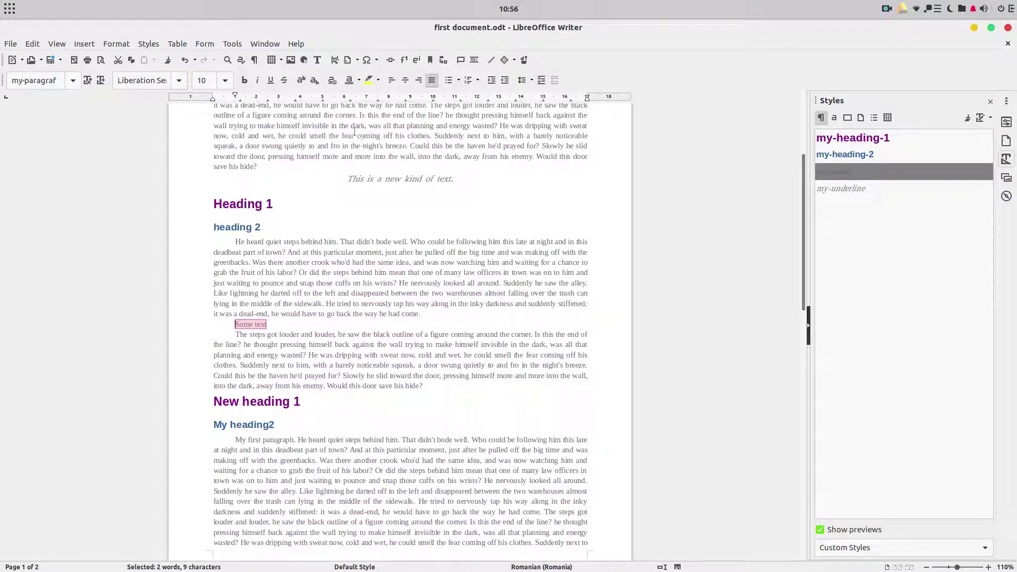
double_click(860, 186)
left_click(477, 326)
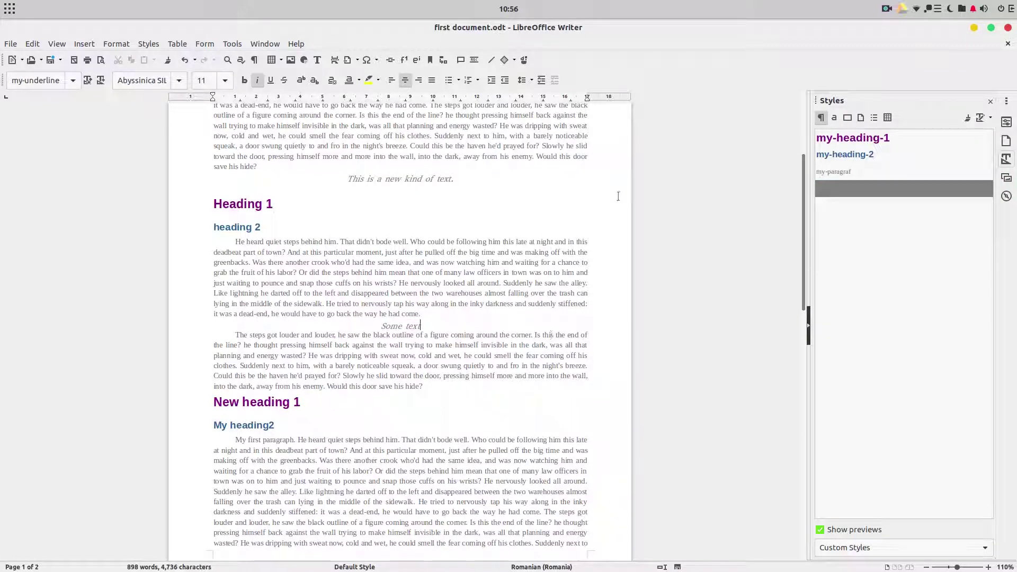
- Modify the my-underline style to have 0,30 cm spacing above and below the paragraph
right_click(837, 192)
left_click(847, 209)
triple_click(457, 307)
triple_click(457, 328)
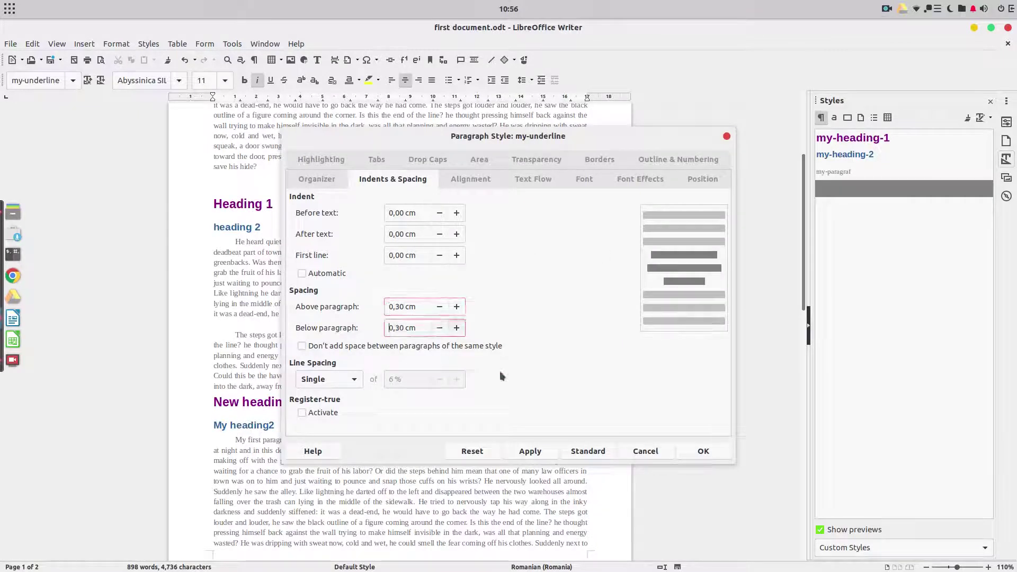
left_click(681, 447)
left_click(527, 381)
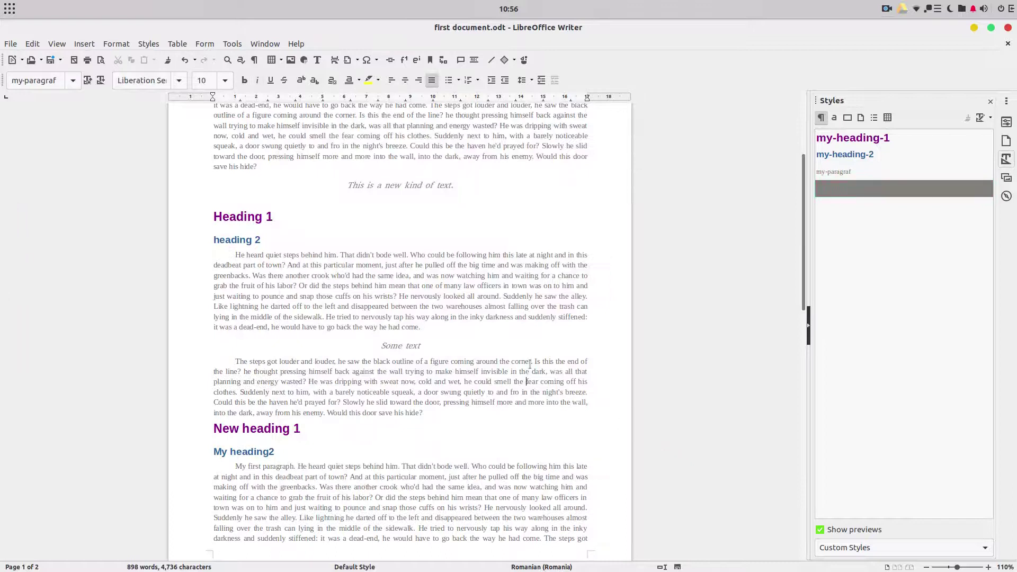
scroll(530, 365, "up", 5)
scroll(510, 325, "down", 4)
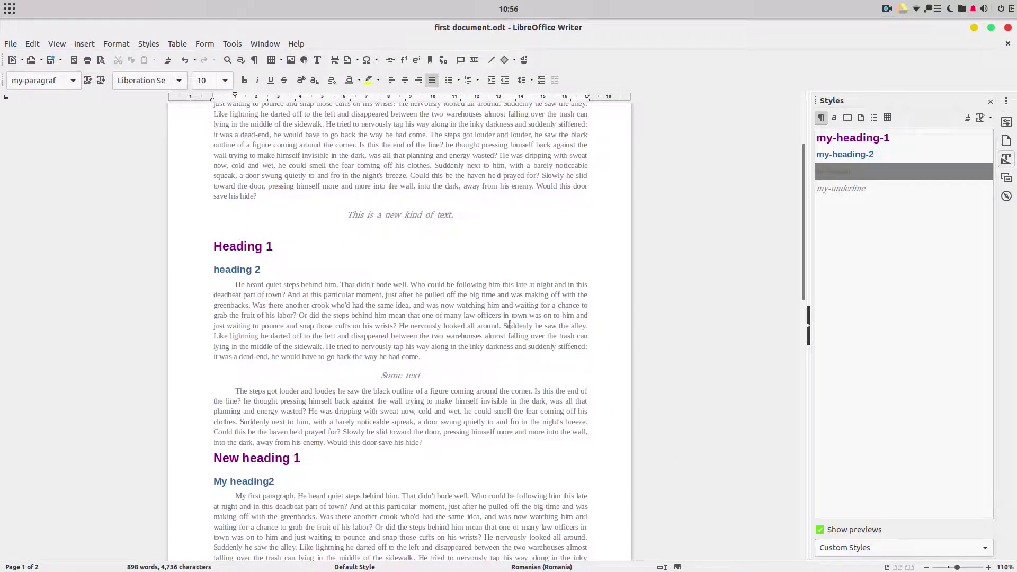
scroll(448, 319, "up", 5)
left_click(981, 118)
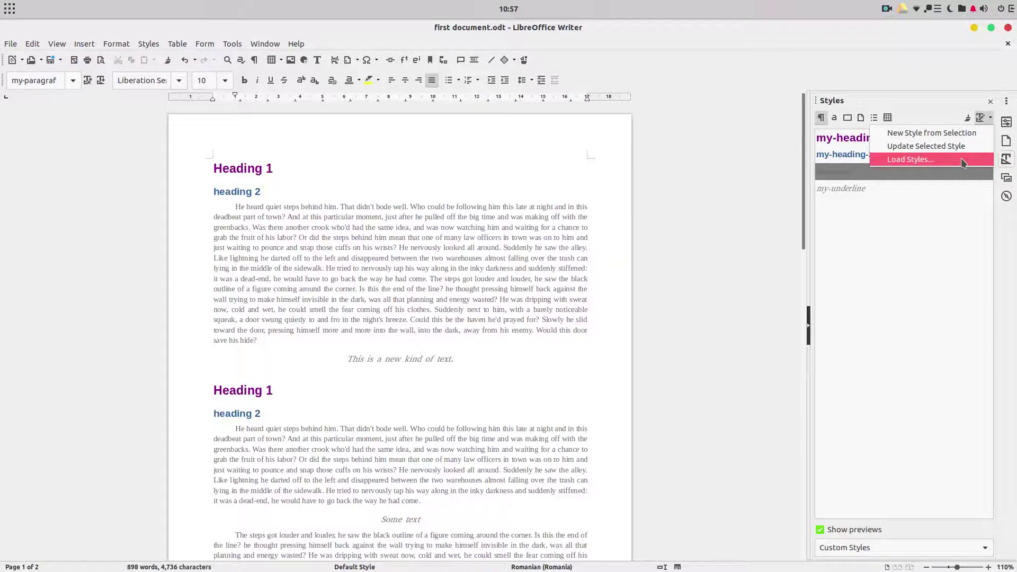
left_click(497, 193)
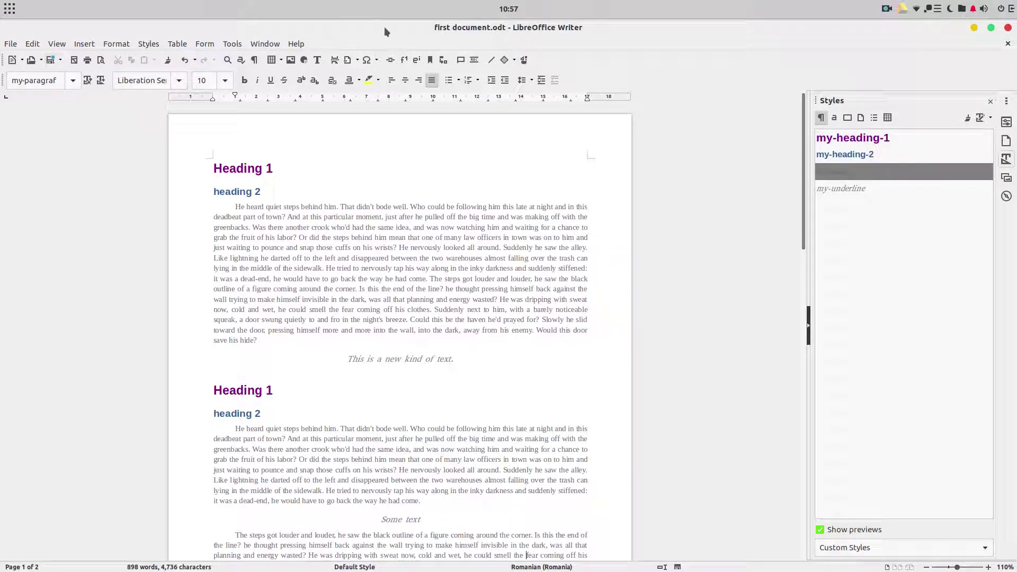
- Save first document.odt and close it
left_click(51, 60)
left_click(1008, 29)
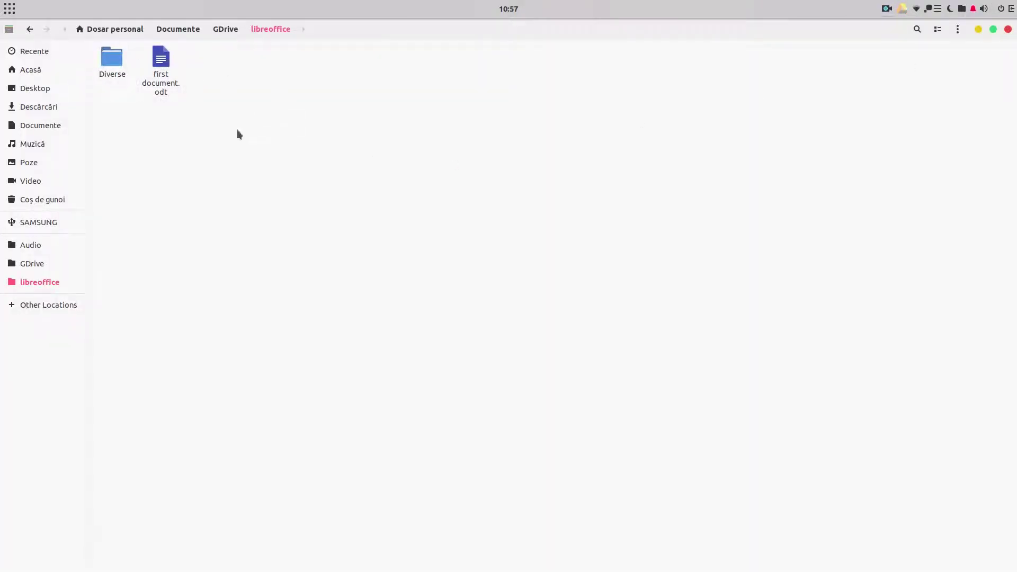
- Start a new blank Writer document and load the text styles from first document.odt into it
left_click(15, 323)
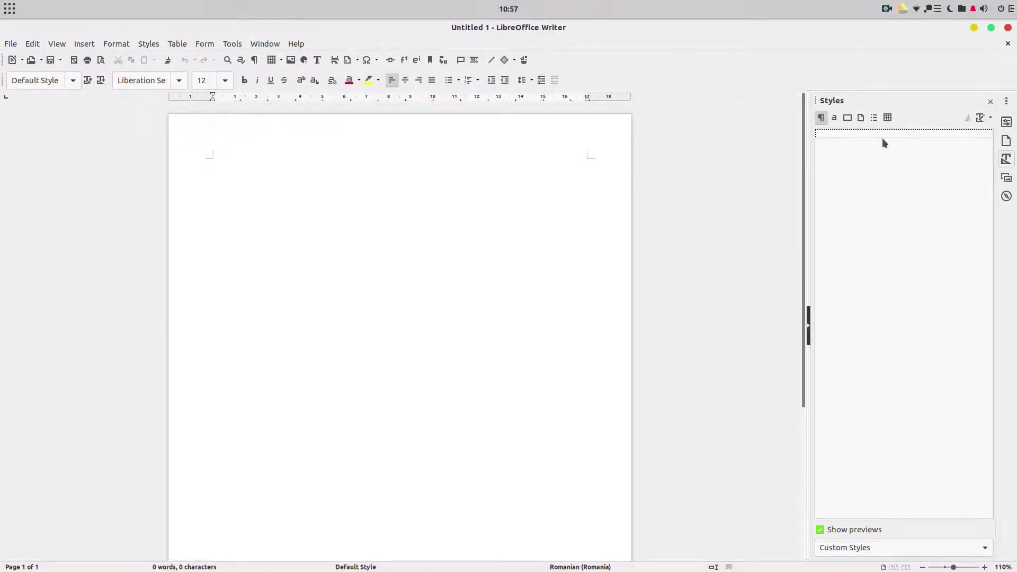
left_click(990, 118)
left_click(951, 159)
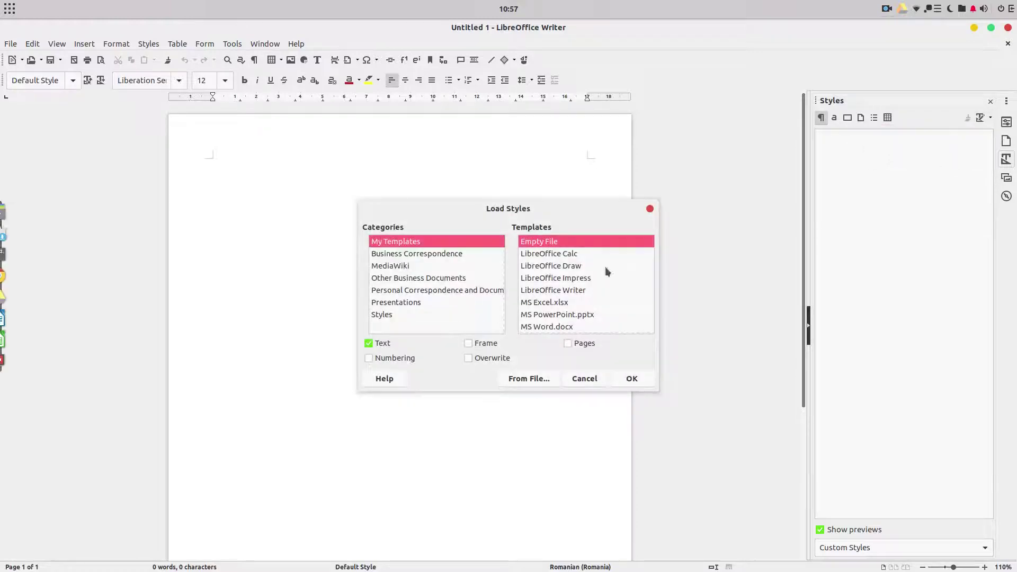
left_click(509, 381)
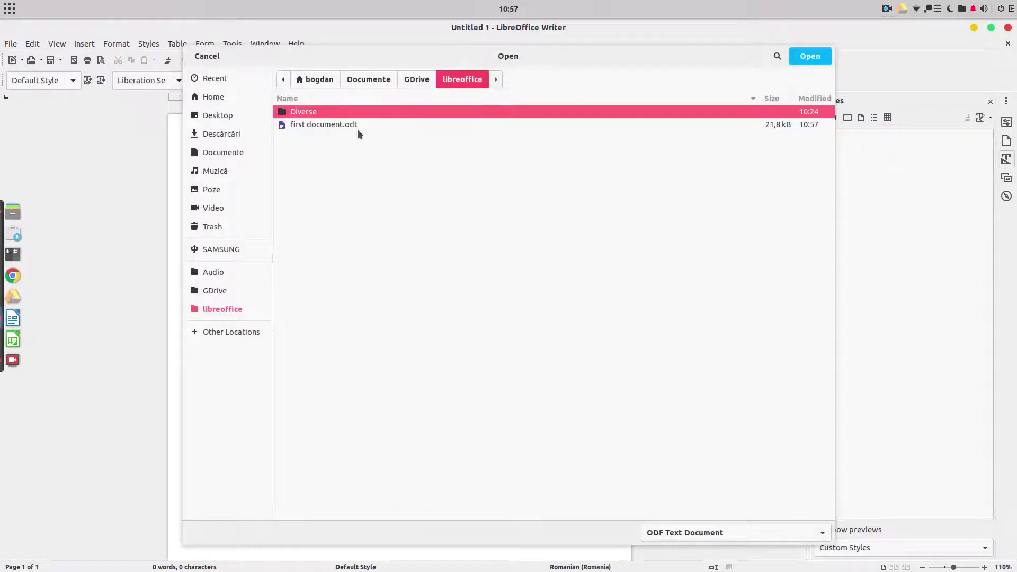
double_click(358, 125)
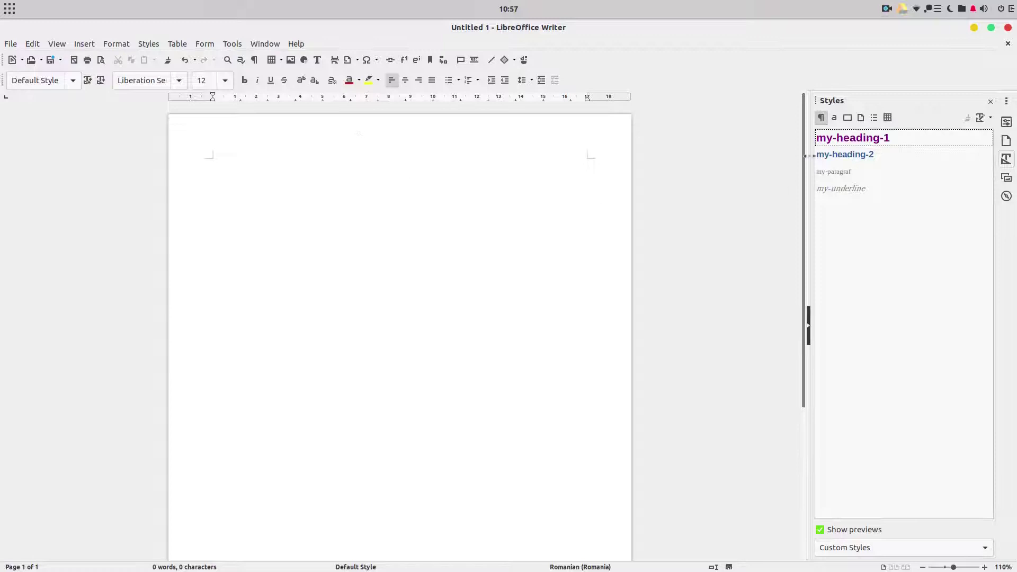
- Enter "Main heading" as the first line of the new document
left_click(393, 209)
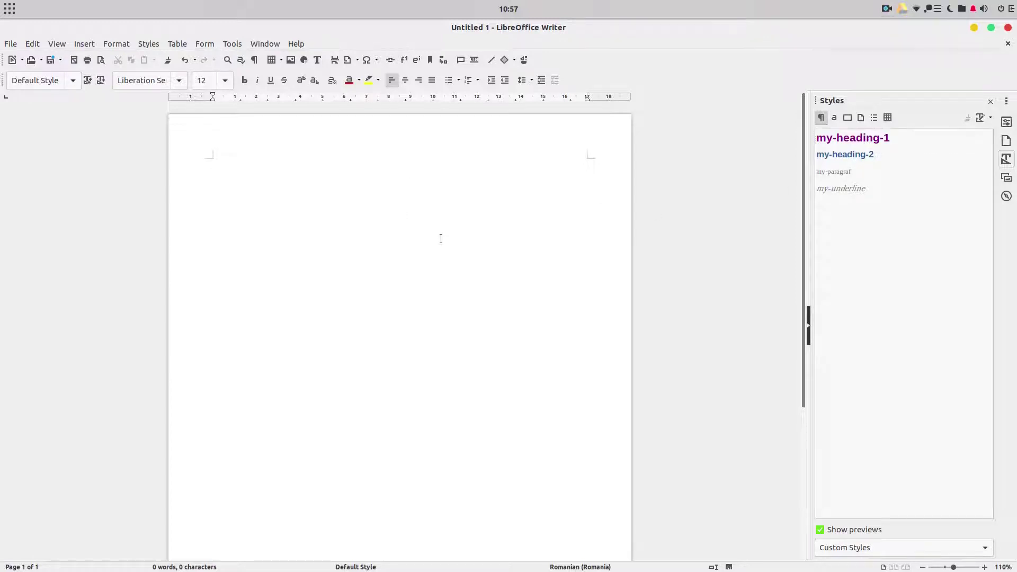
type("main hea")
type("ing")
key("BackSpace")
key("BackSpace")
key("BackSpace")
type("ding")
- Apply the my-heading-1 style to the "Main heading" line
key("shift+Home")
left_click(872, 139)
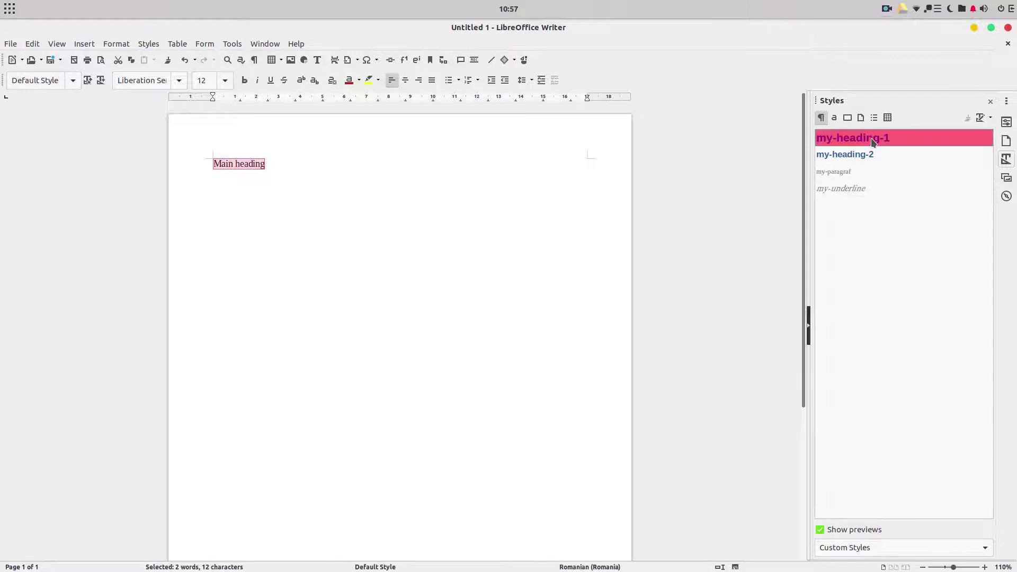
double_click(872, 140)
left_click(352, 170)
- Add the subheading "Heading2" on a new line below "Main heading"
key("Return")
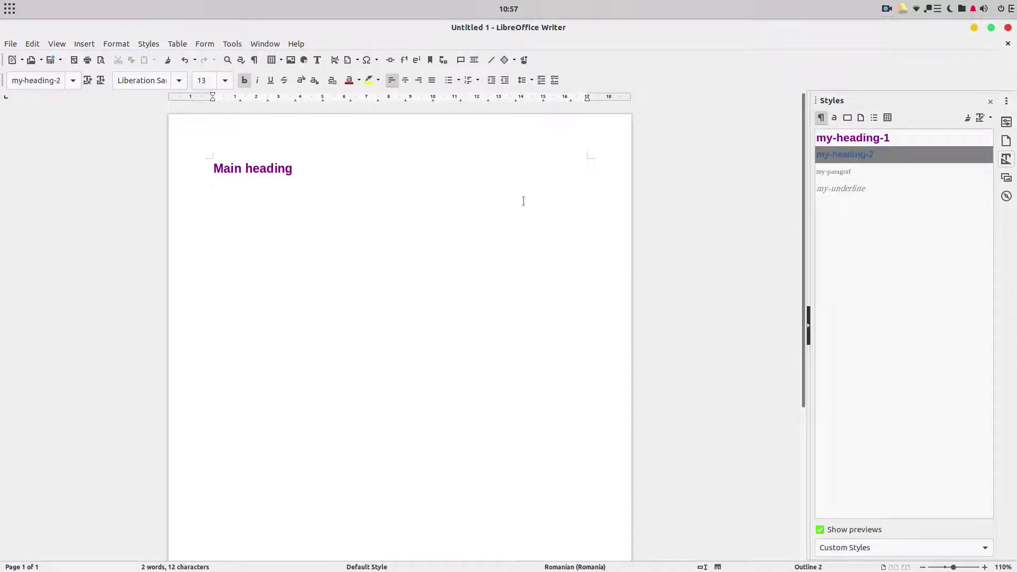
type("heaid")
key("BackSpace")
key("BackSpace")
type("ding2")
- Insert the dt dummy-text AutoText entry three times below "Heading2"
key("Return")
type("dt")
key("F3")
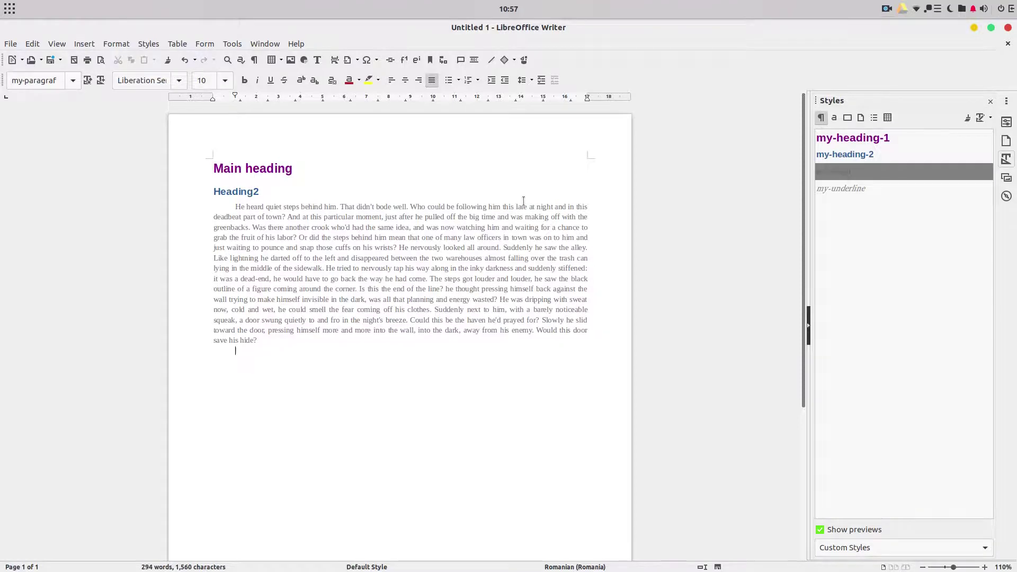
type("dt")
key("F3")
type("d")
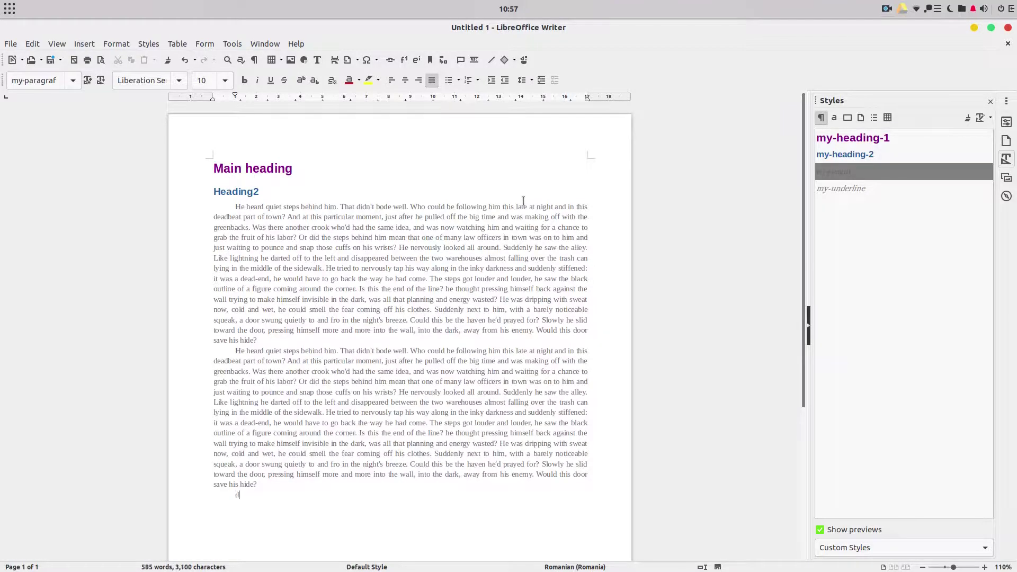
type("t")
key("F3")
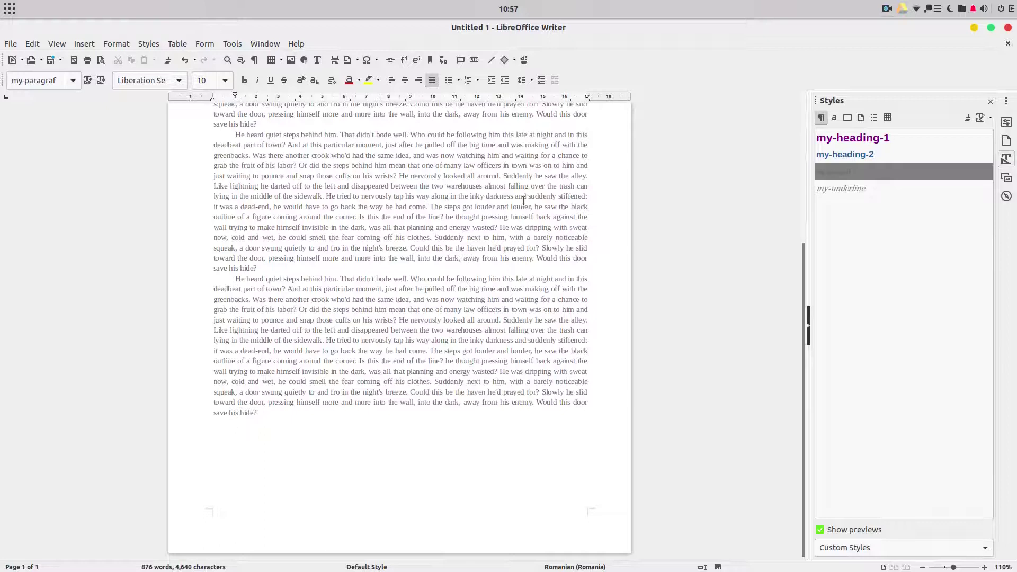
- Add the line "I want some italic here" below the last dummy-text paragraph and apply the my-underline style to it
type("I want some italic here")
key("Home")
double_click(857, 189)
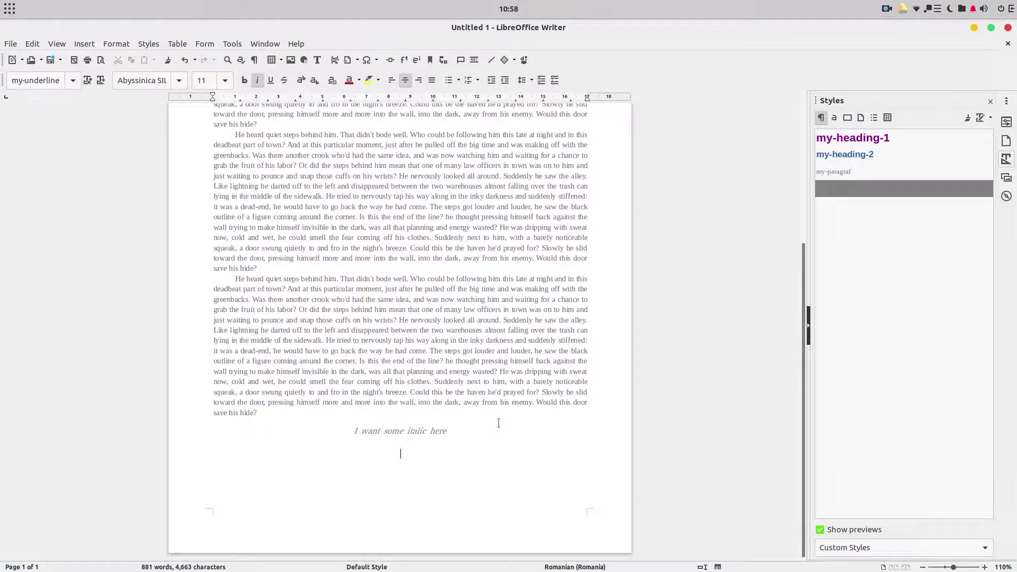
- Add the line "Another chapter here" below the italic line and apply the my-heading-1 style to it
type("Another chapter here")
key("shift+Home")
double_click(847, 138)
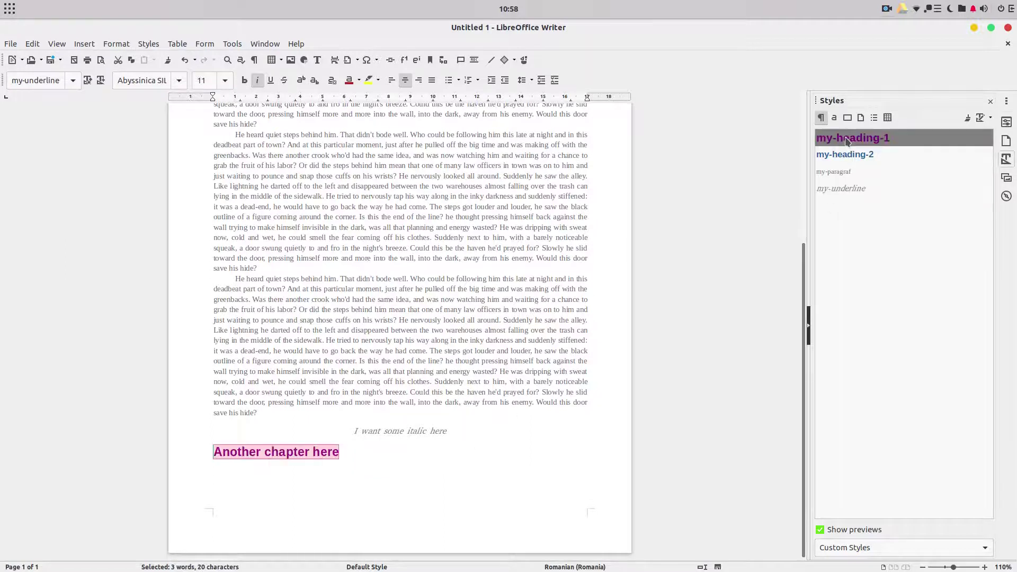
key("End")
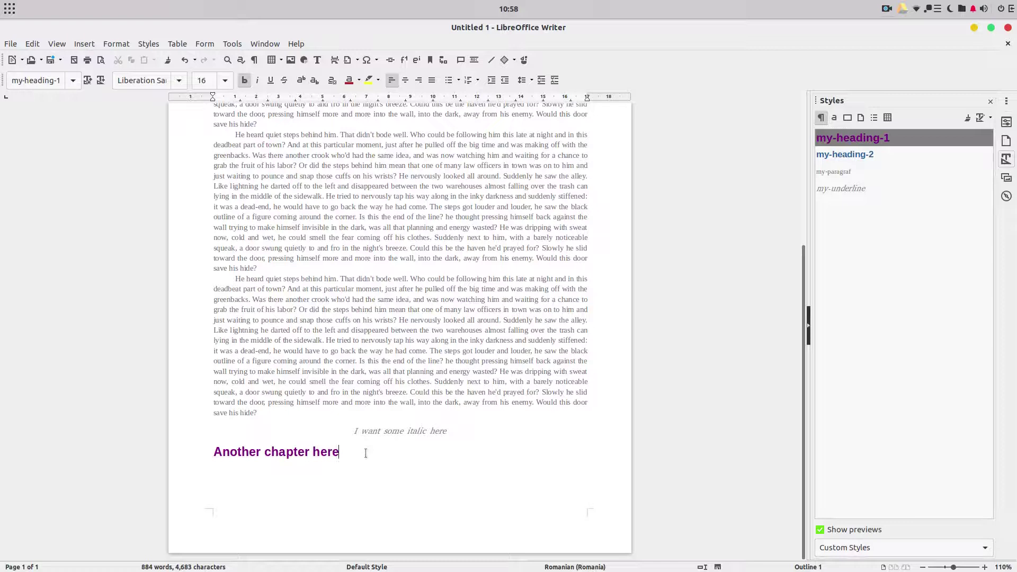
- Add the subheading "My heading 2" below "Another chapter here" and insert the dt dummy-text AutoText entry under it
type("My headding")
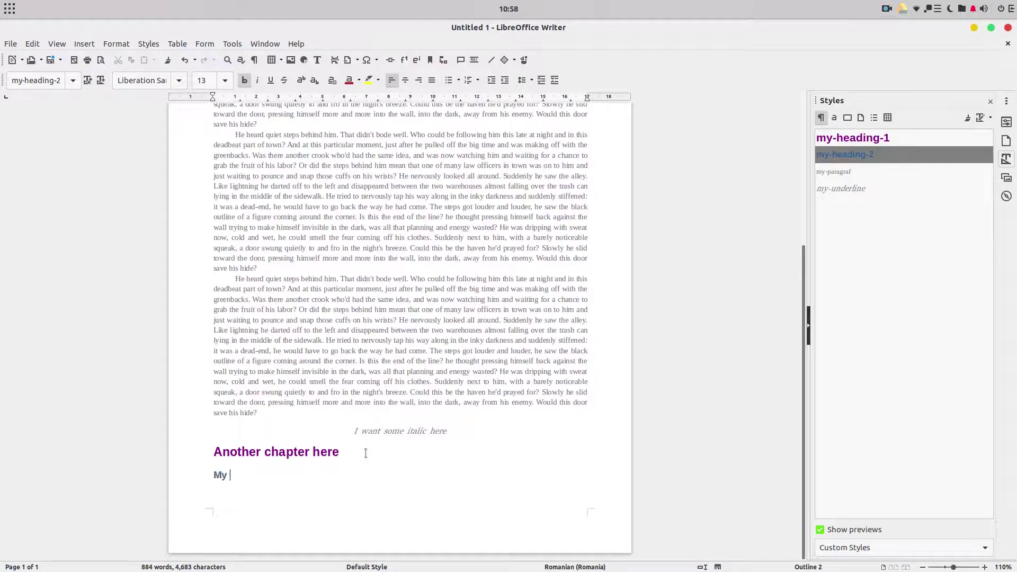
key("BackSpace")
key("BackSpace")
key("BackSpace")
key("BackSpace")
key("BackSpace")
type("ing 2")
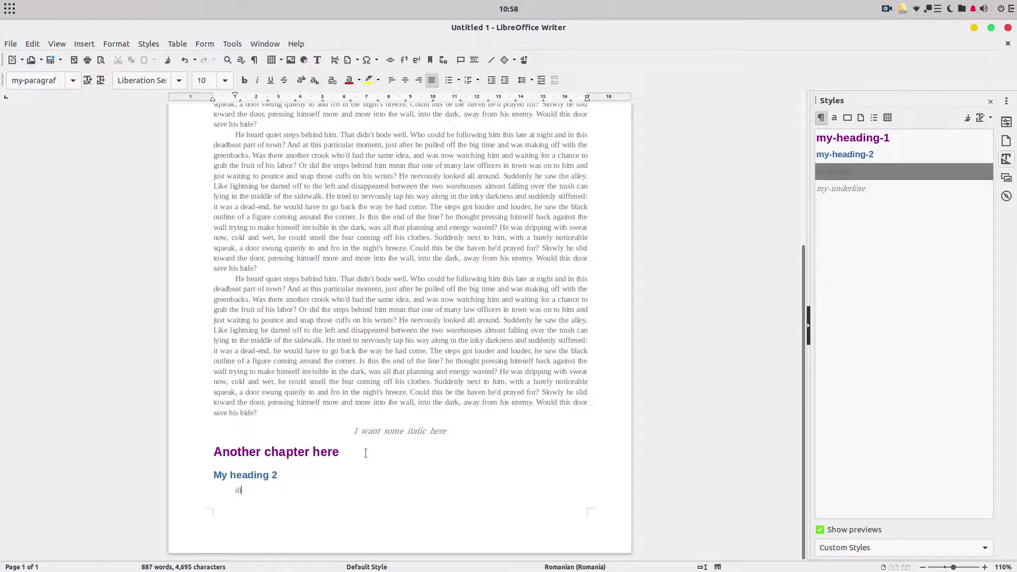
key("F3")
- Insert the dt dummy-text AutoText entry on a new line after "I want some italic here"
scroll(365, 453, "up", 4)
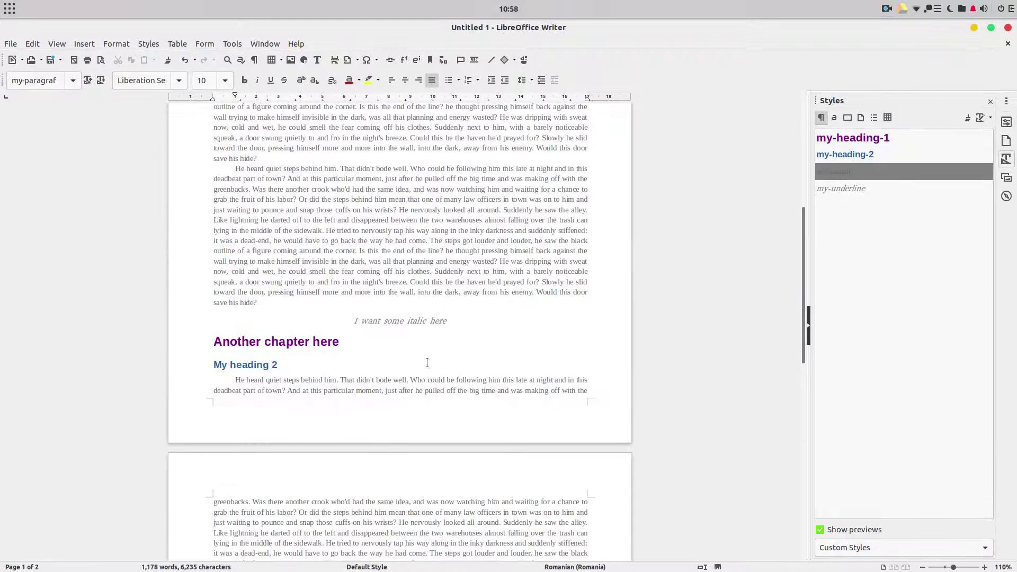
scroll(427, 362, "up", 10)
scroll(439, 338, "down", 10)
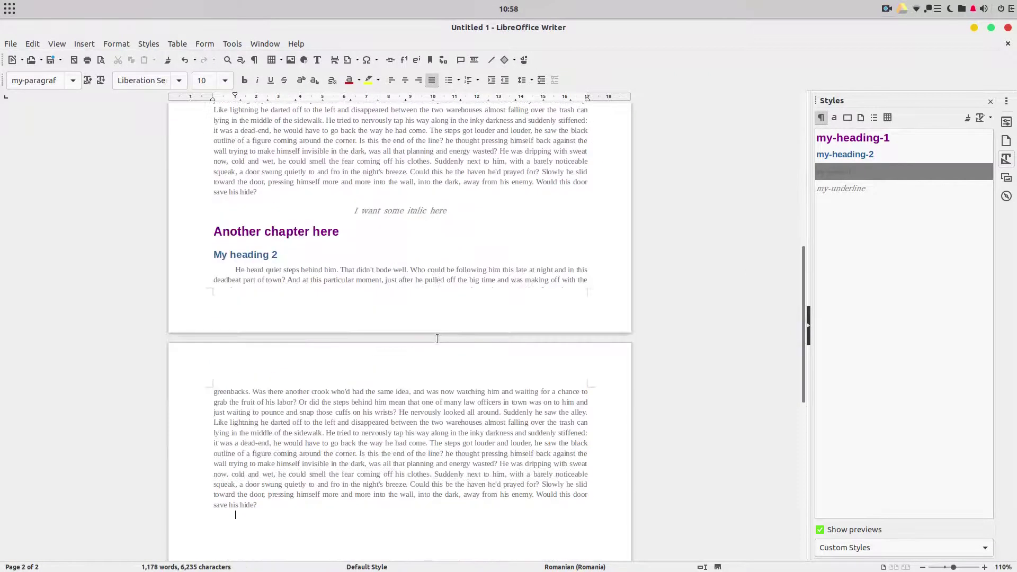
left_click(369, 233)
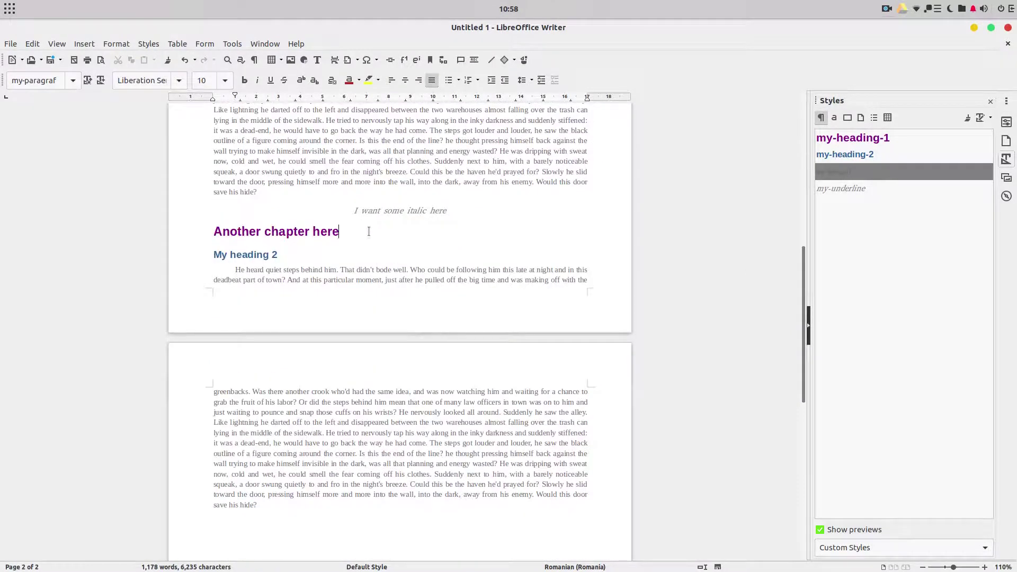
left_click(456, 211)
key("Return")
type("dt")
key("F3")
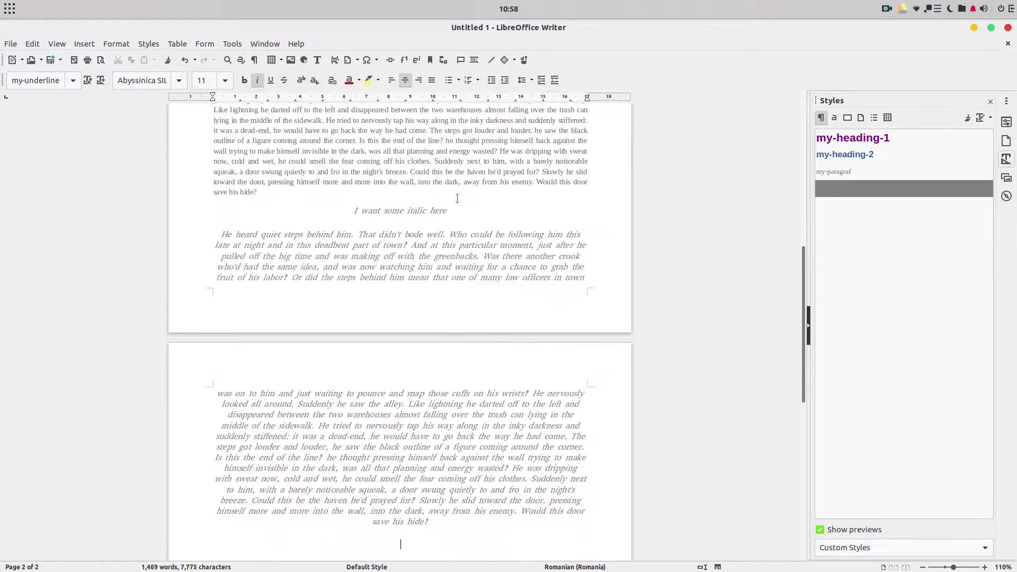
- Apply the my-paragraf style to the dummy-text paragraph below "I want some italic here"
scroll(464, 318, "down", 3)
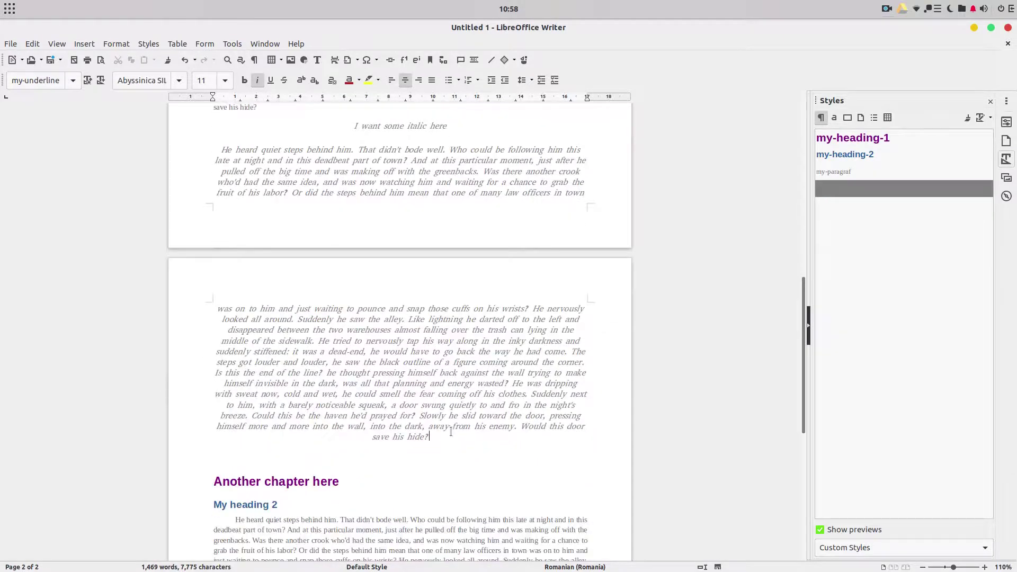
double_click(839, 172)
scroll(477, 290, "down", 8)
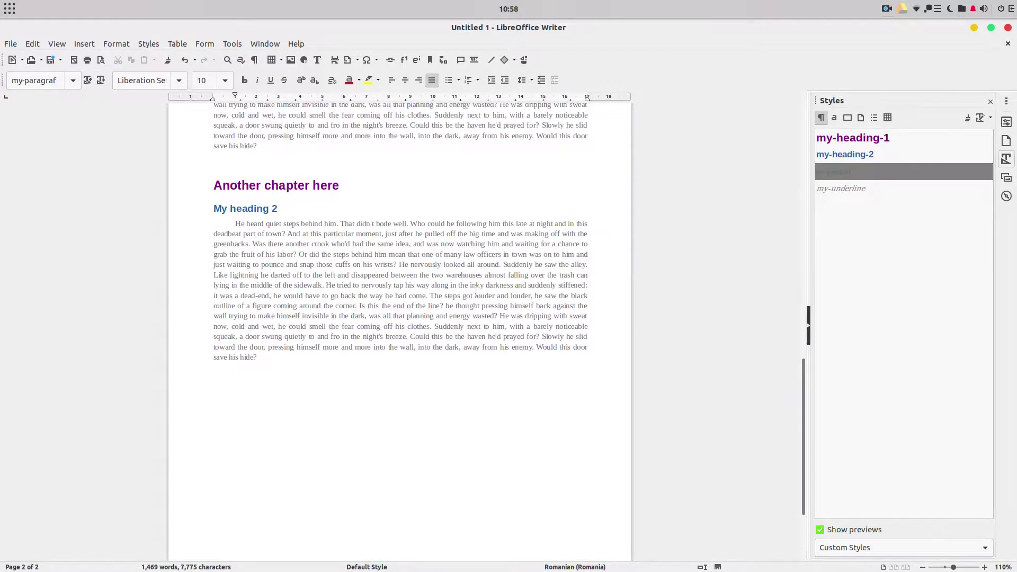
scroll(578, 290, "up", 15)
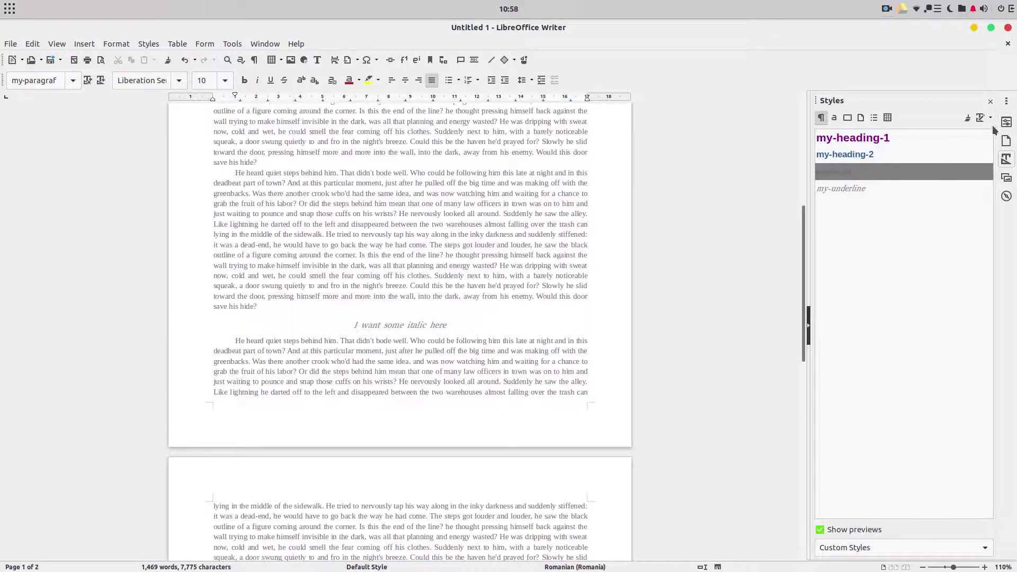
left_click(989, 120)
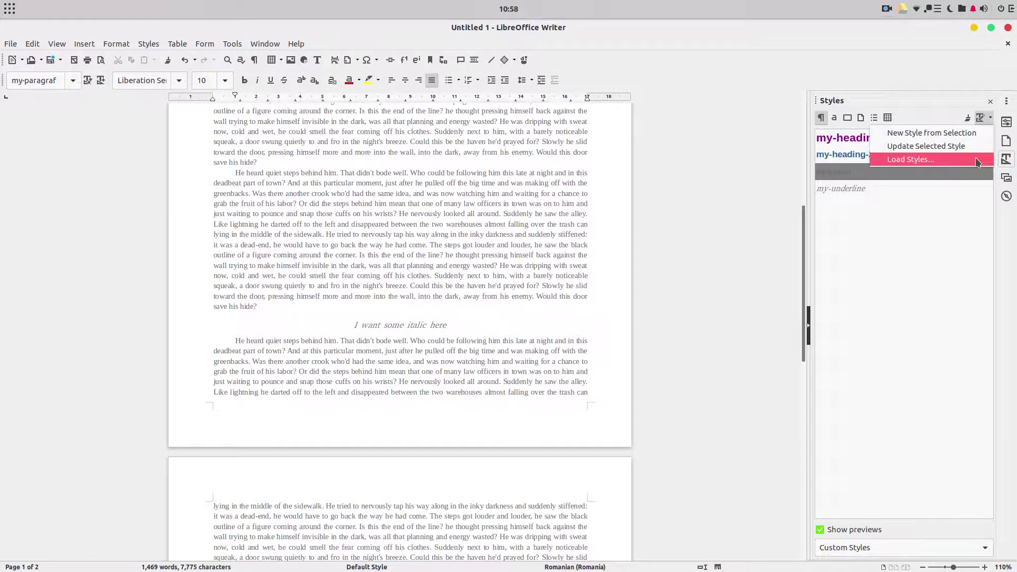
left_click(557, 148)
- Open the About LibreOffice information to check the installed program version
left_click(301, 43)
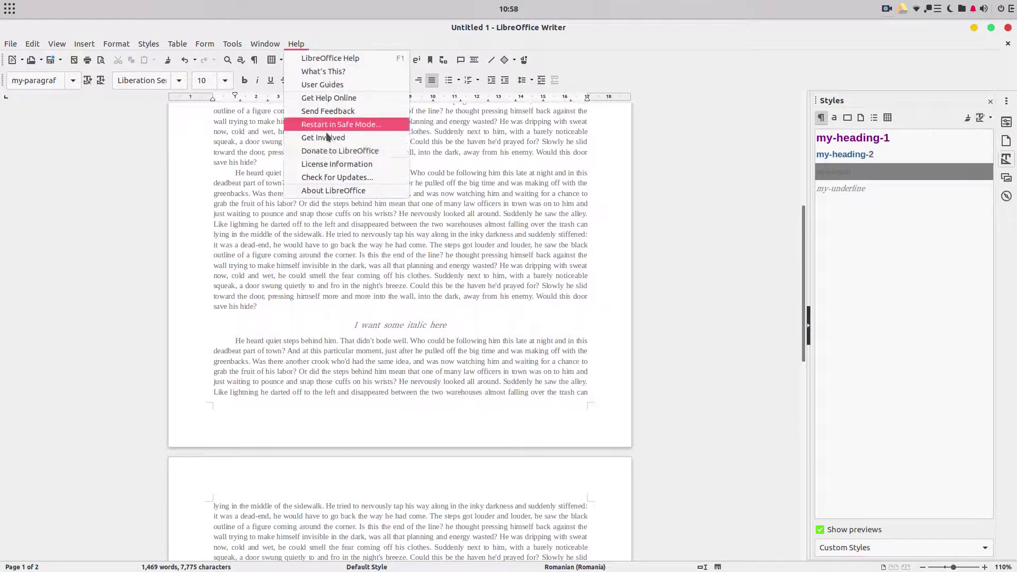
left_click(329, 194)
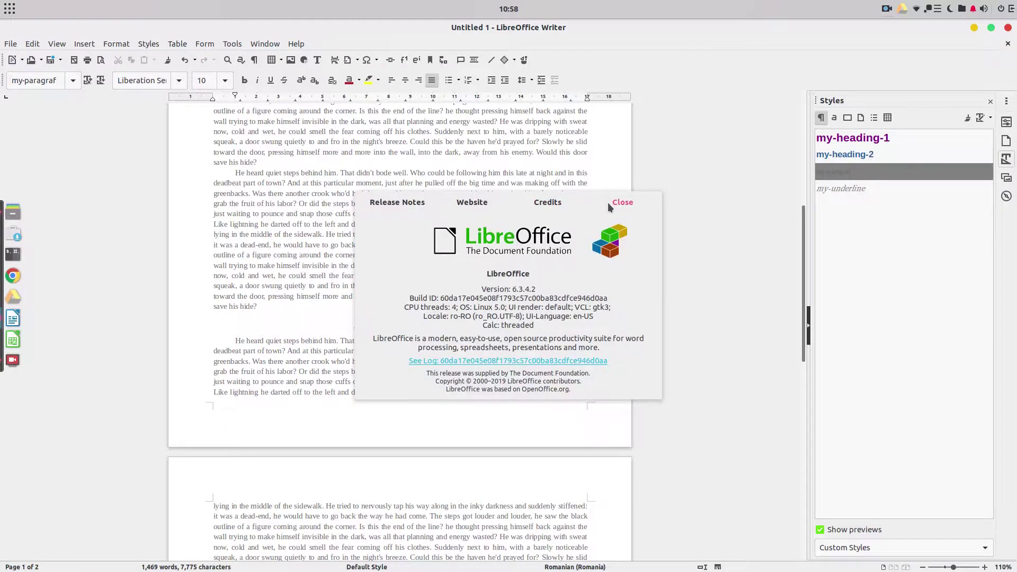